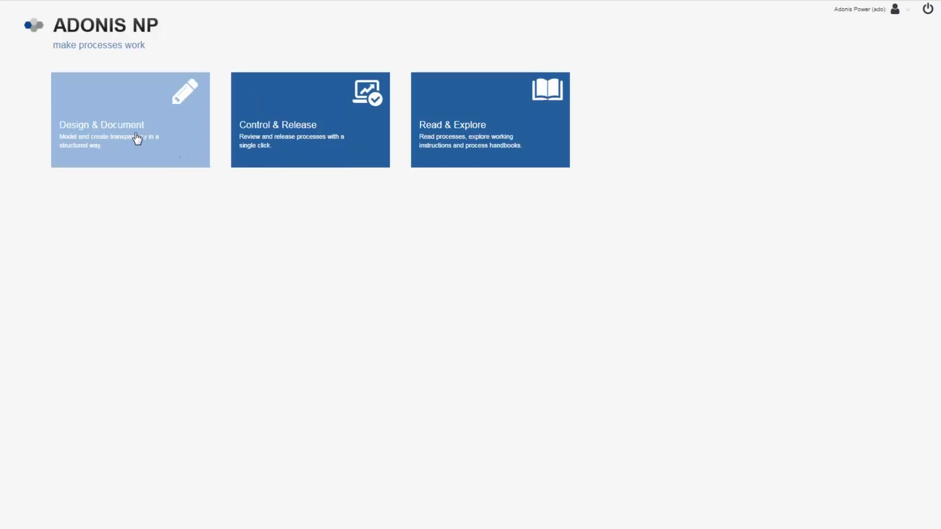
Step: Enter the Design & Document area and select the ADONIS NP Webinar group within the Models folder
{"action": "left_click", "coordinate": [132, 134]}
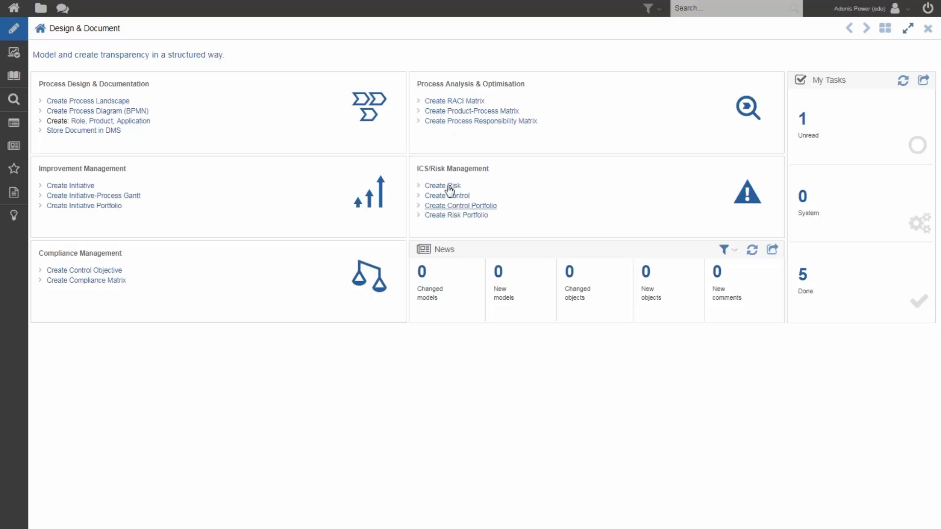
{"action": "left_click", "coordinate": [41, 8]}
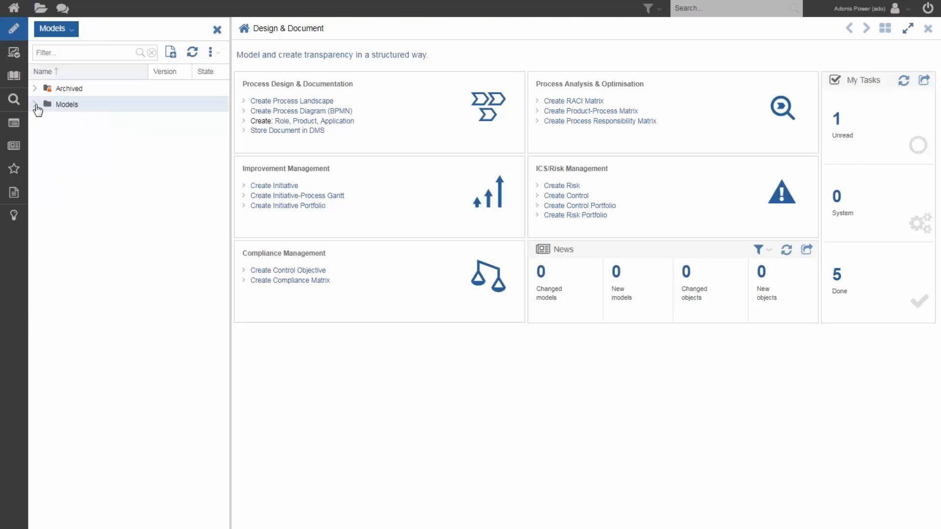
{"action": "left_click", "coordinate": [34, 104]}
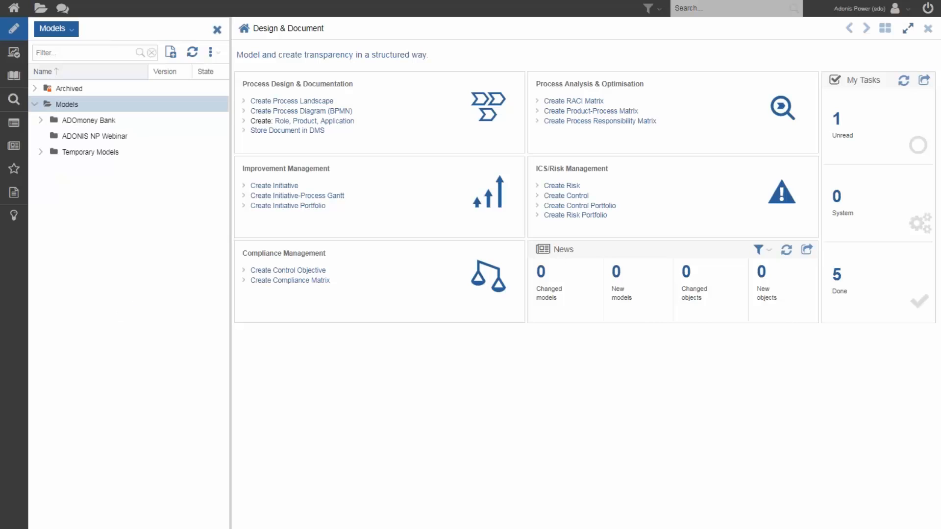
{"action": "left_click", "coordinate": [100, 139]}
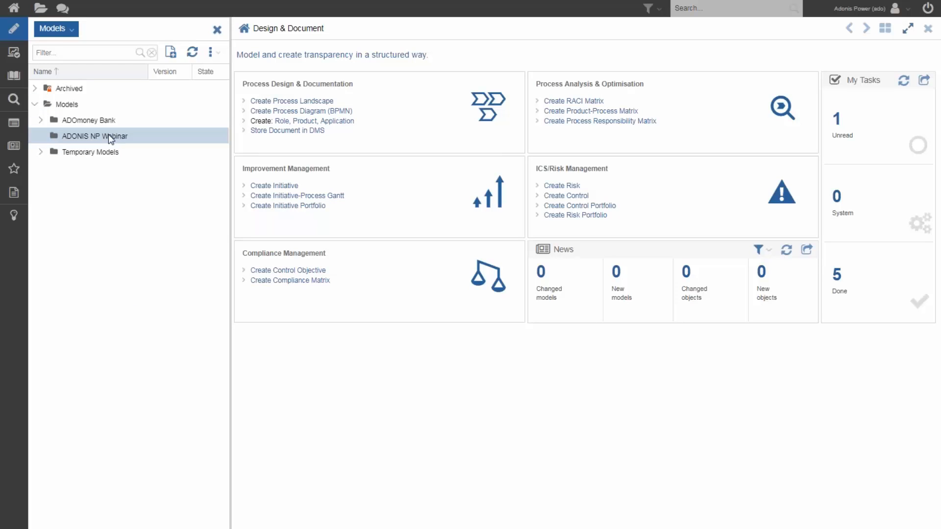
Step: Create a Business Process Diagram named "ADONIS NP Webinar" in the selected group and close the model explorer
{"action": "right_click", "coordinate": [111, 140]}
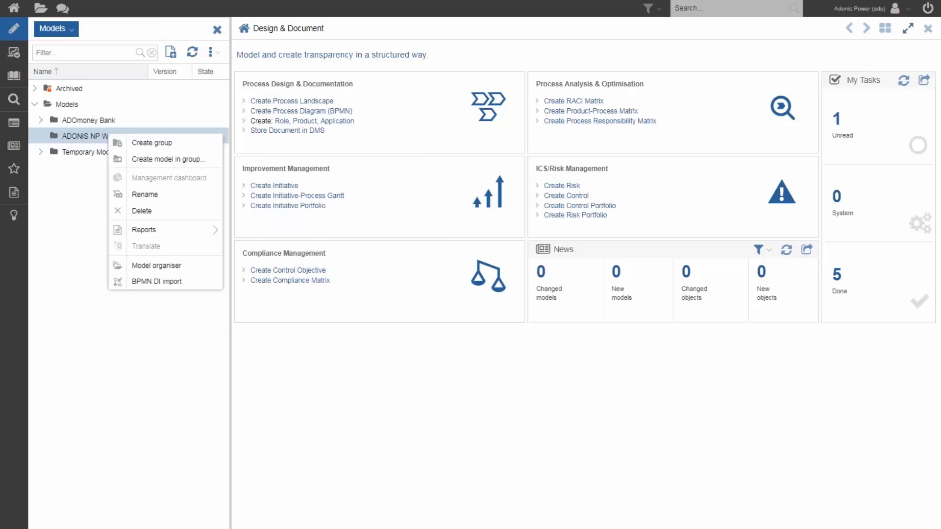
{"action": "left_click", "coordinate": [154, 161]}
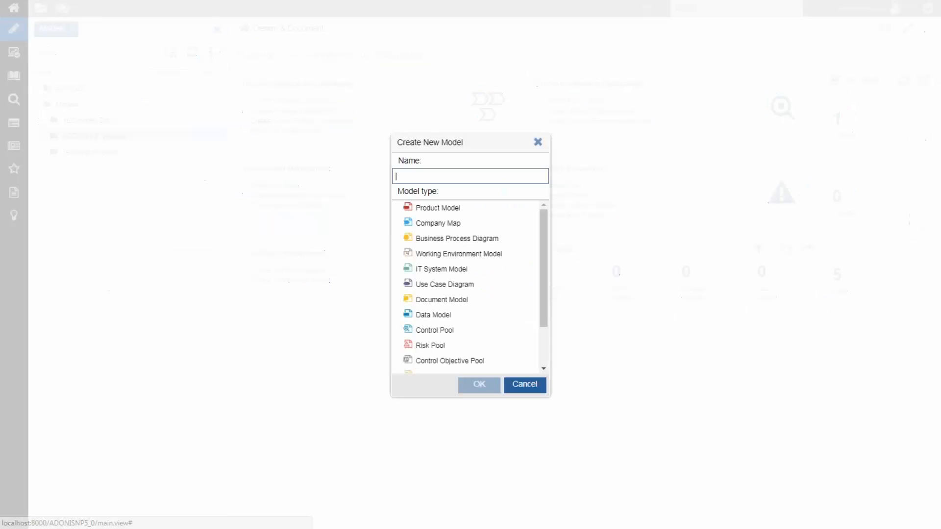
{"action": "left_click", "coordinate": [468, 239]}
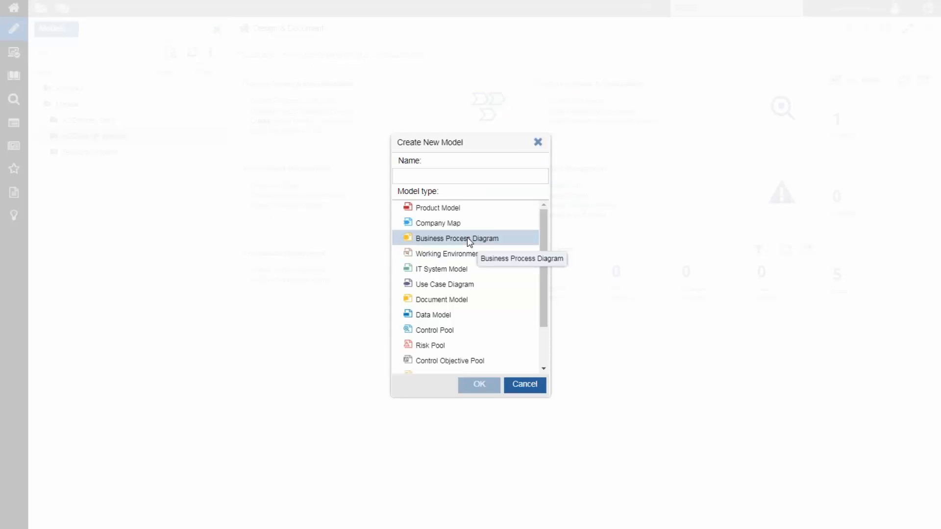
{"action": "left_click", "coordinate": [428, 175]}
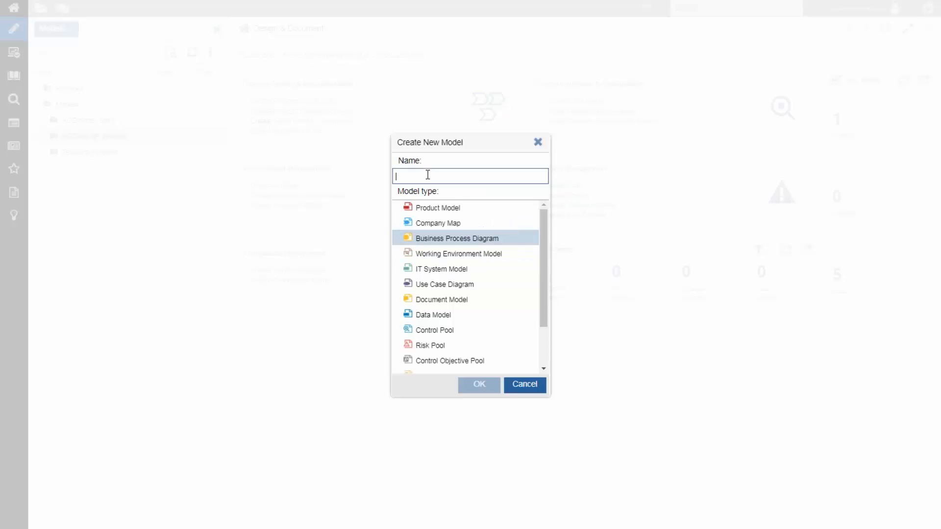
{"action": "type", "text": "ADONIS NP Webinar"}
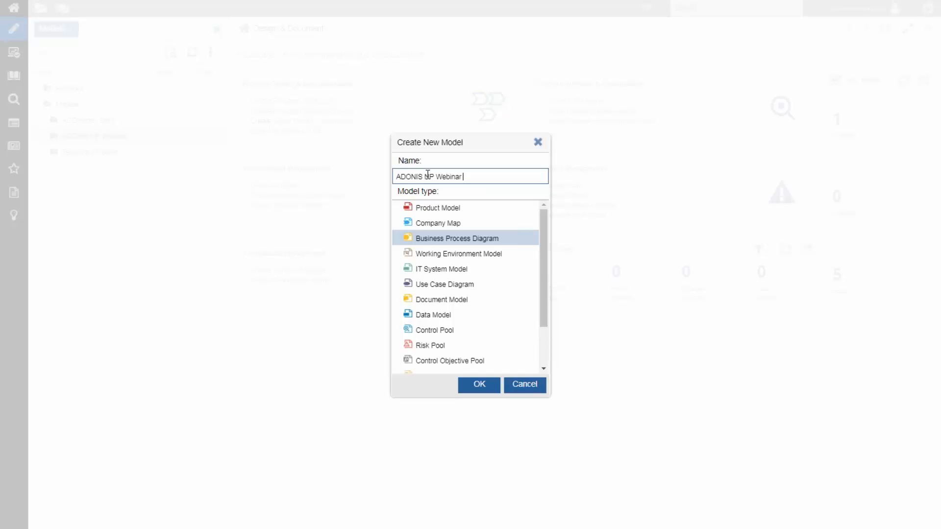
{"action": "left_click", "coordinate": [479, 386]}
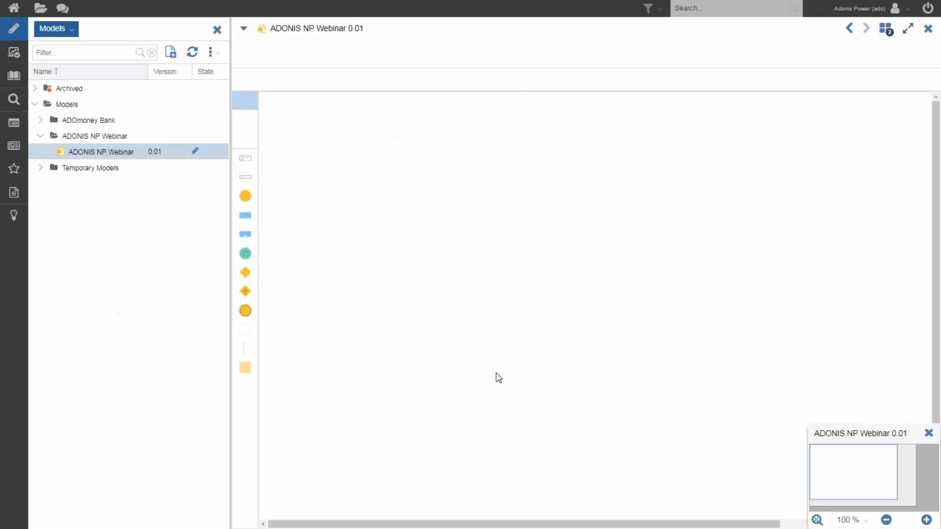
{"action": "left_click", "coordinate": [217, 30]}
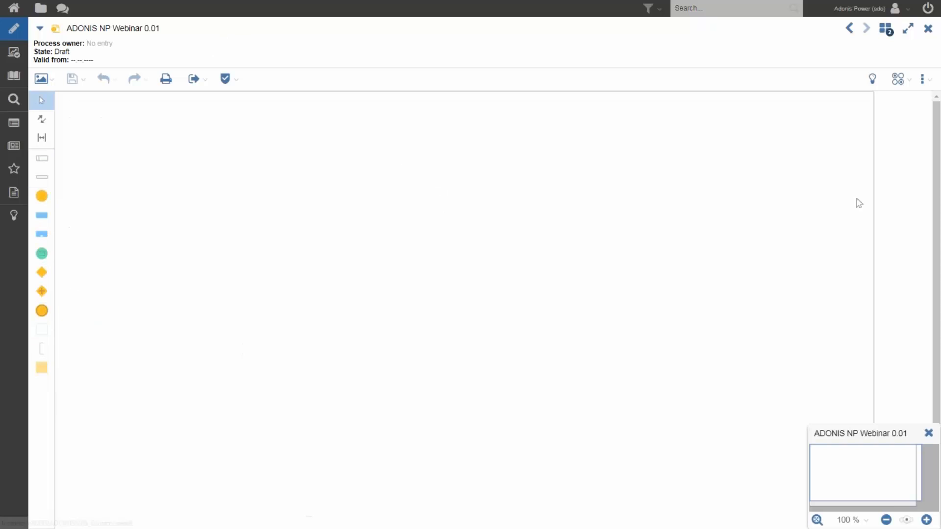
Step: Switch the modelling mode to BPMN (Complete) and place a horizontal pool near the canvas's upper-left corner
{"action": "left_click", "coordinate": [906, 82]}
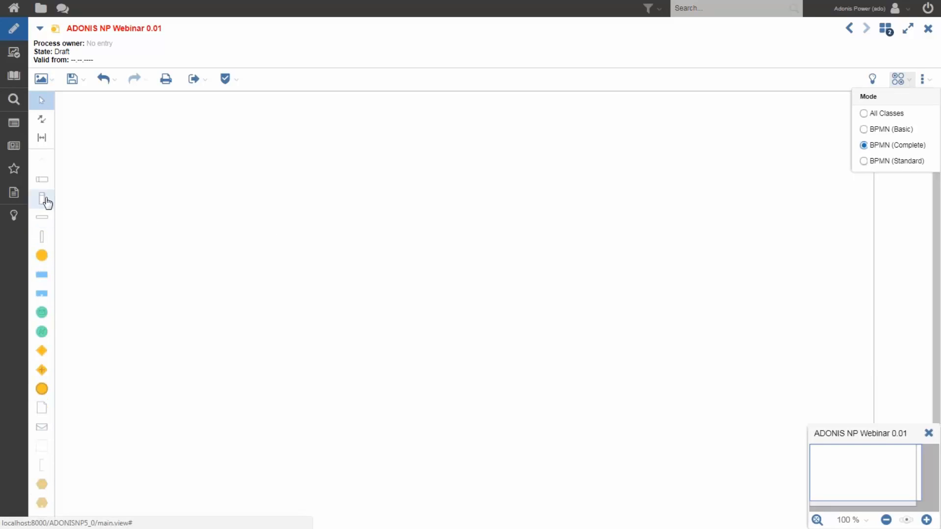
{"action": "left_click", "coordinate": [42, 181]}
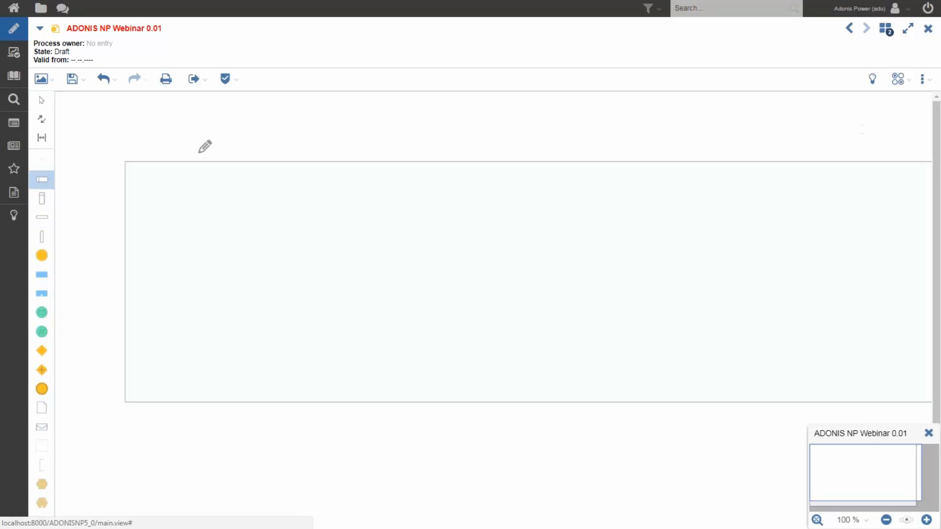
{"action": "left_click", "coordinate": [136, 128]}
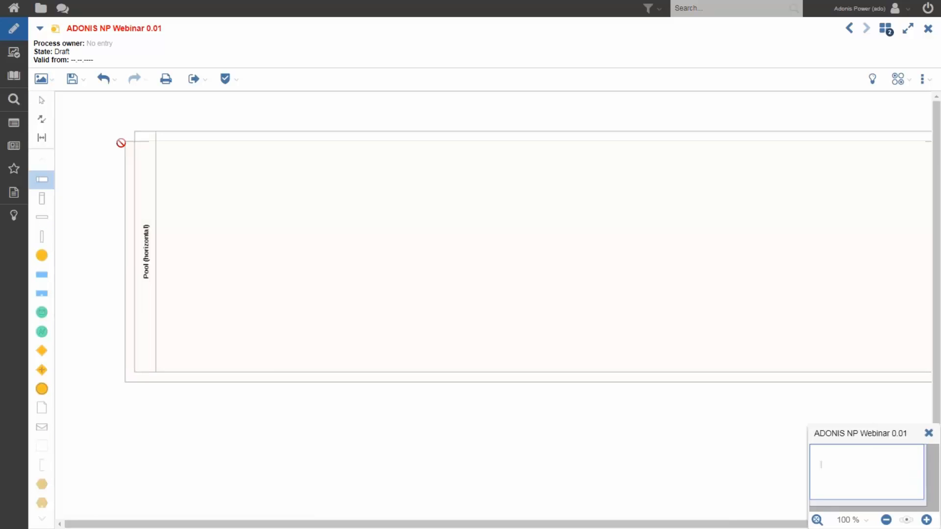
Step: Add three stacked horizontal lanes to the pool and delete the surplus lane nested inside the uppermost one
{"action": "left_click", "coordinate": [42, 217]}
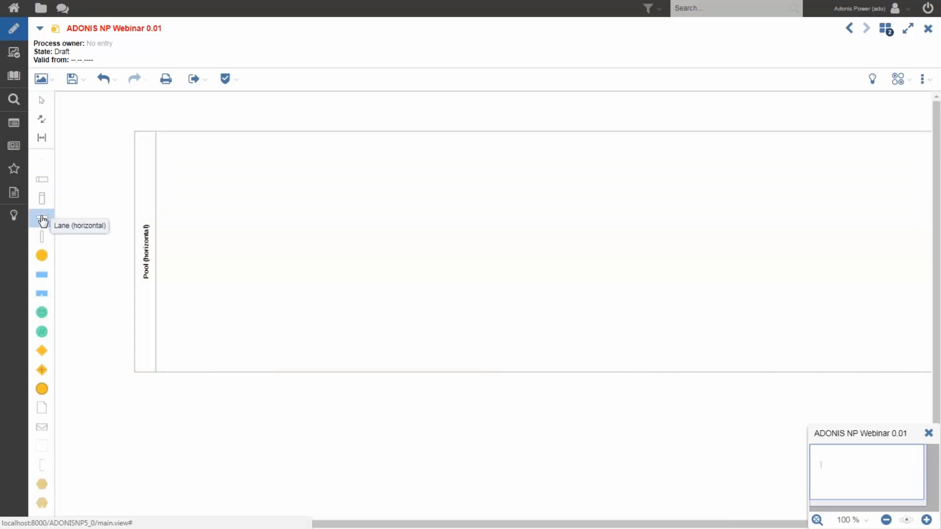
{"action": "left_click", "coordinate": [223, 185]}
{"action": "left_click", "coordinate": [219, 208]}
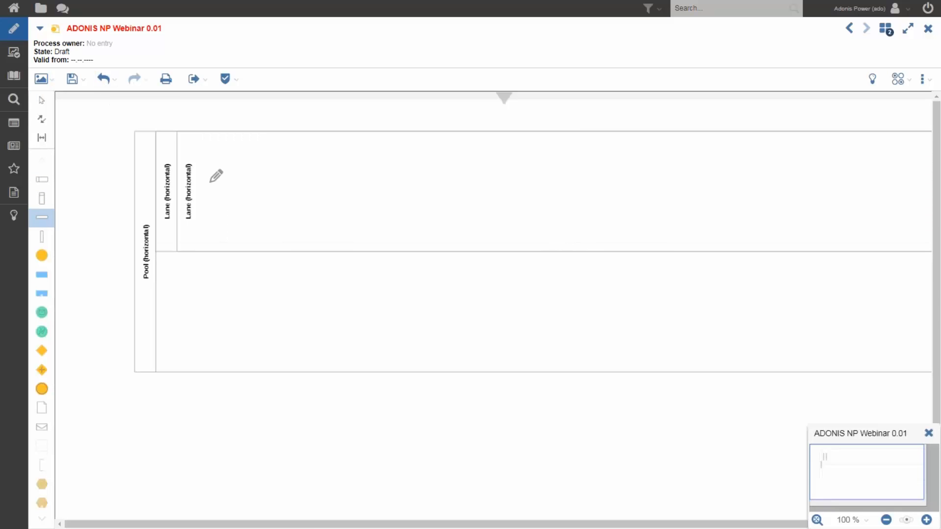
{"action": "left_click", "coordinate": [237, 285]}
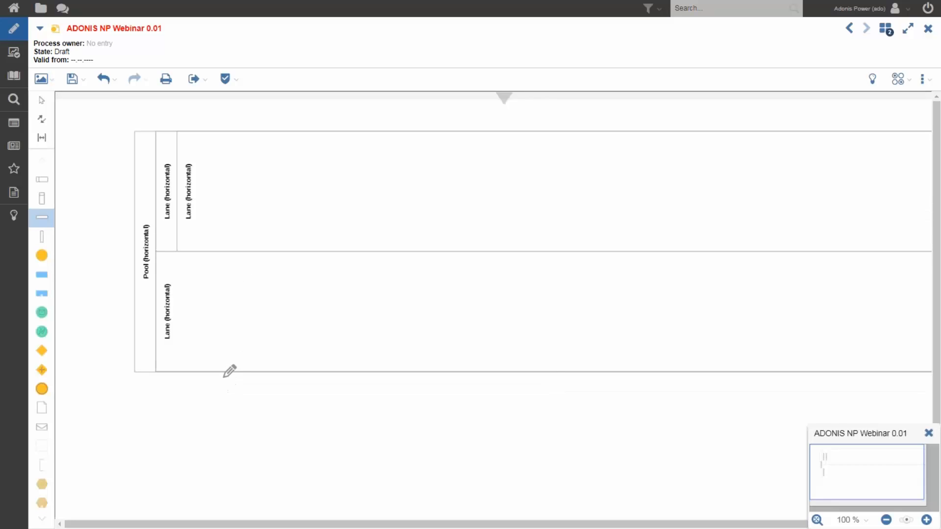
{"action": "left_click", "coordinate": [231, 368]}
{"action": "key", "text": "Escape"}
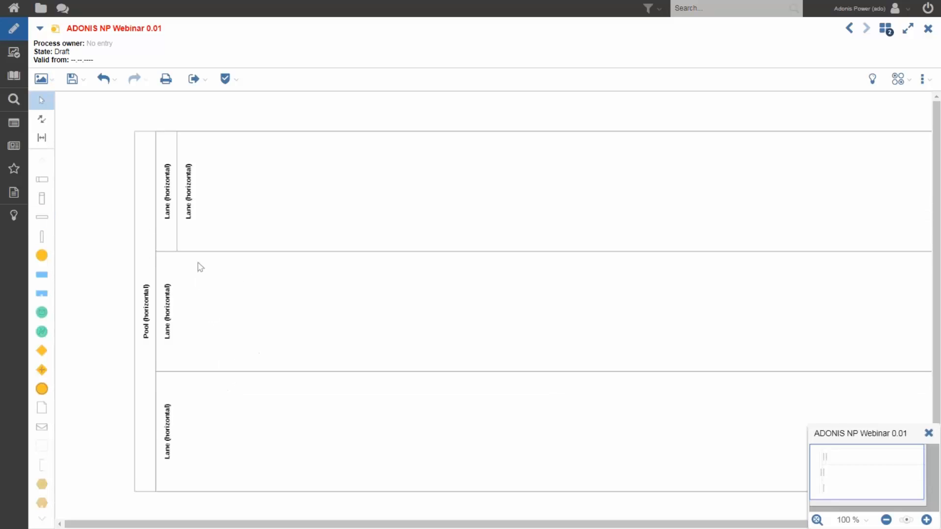
{"action": "left_click", "coordinate": [242, 212]}
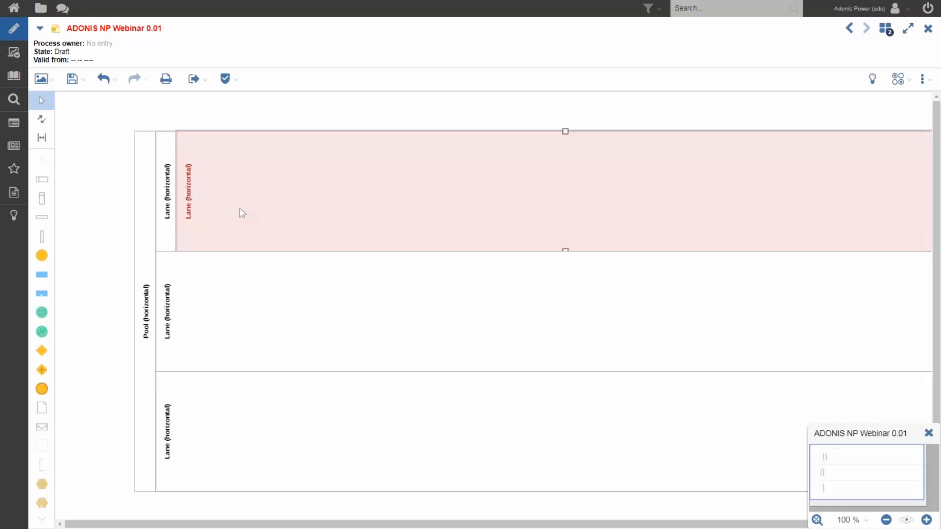
{"action": "key", "text": "Delete"}
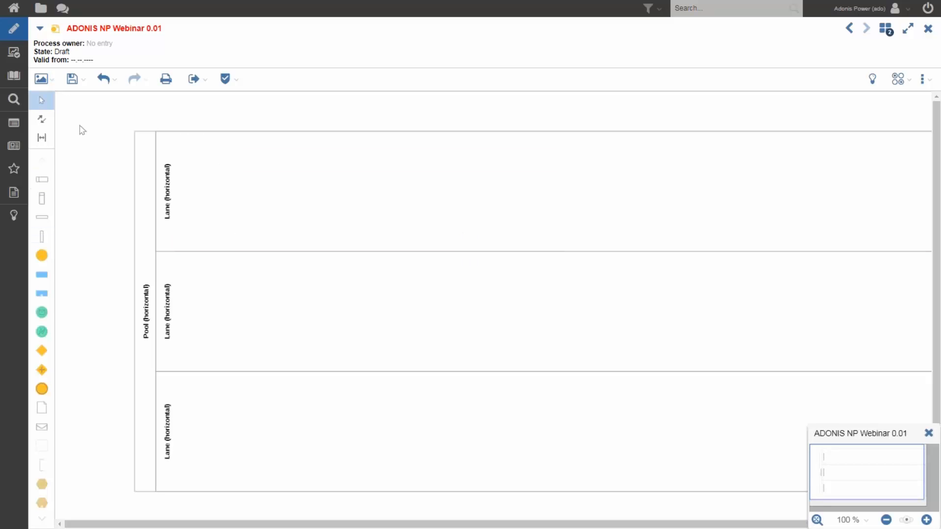
Step: Place a start event and a task in the first lane, plus one task each in the second and third lanes, staggered to the right
{"action": "left_click", "coordinate": [42, 255]}
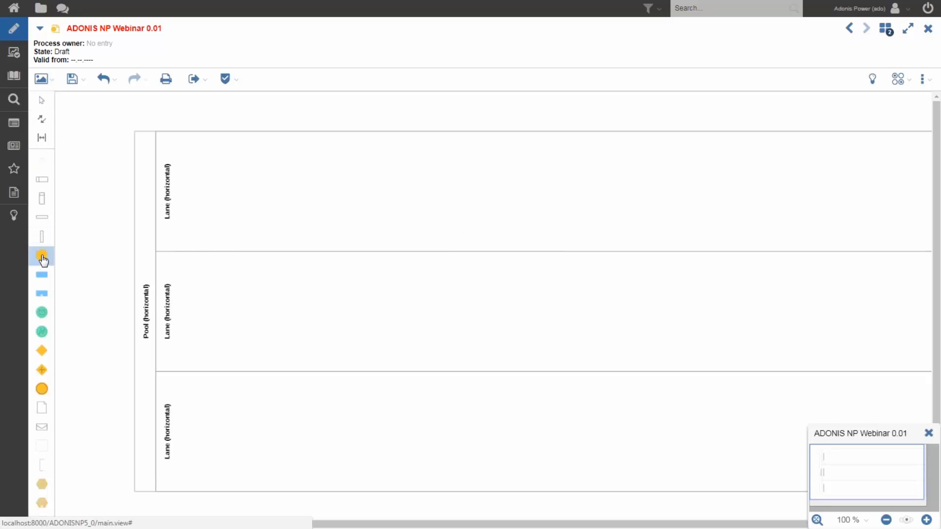
{"action": "left_click", "coordinate": [241, 184]}
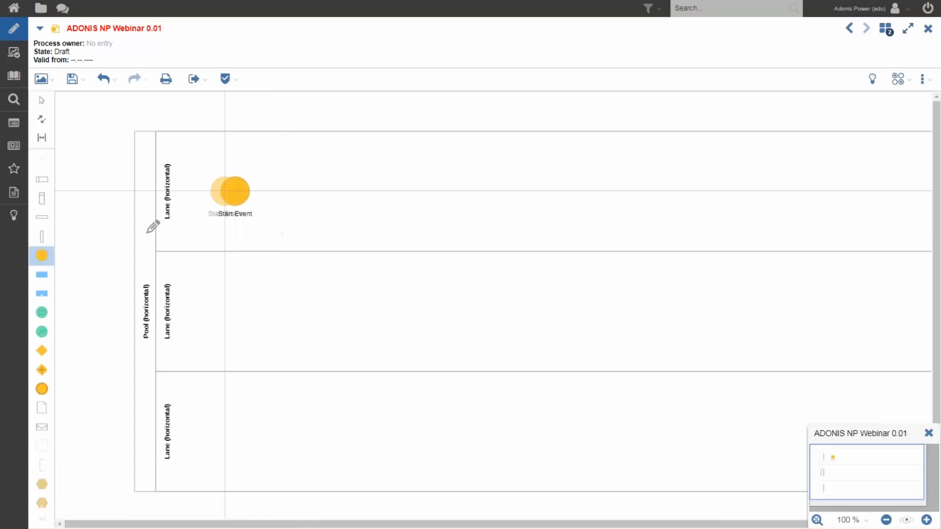
{"action": "left_click", "coordinate": [42, 274]}
{"action": "left_click", "coordinate": [385, 191]}
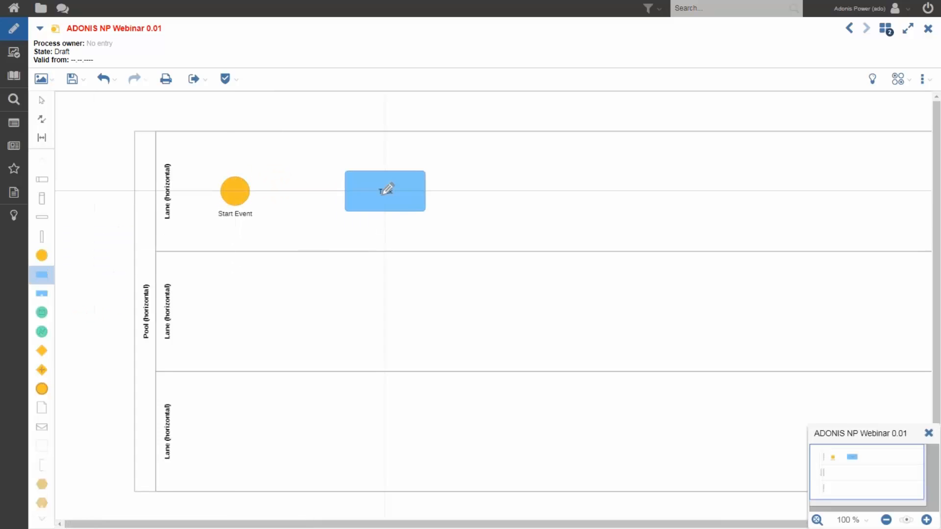
{"action": "left_click", "coordinate": [565, 302]}
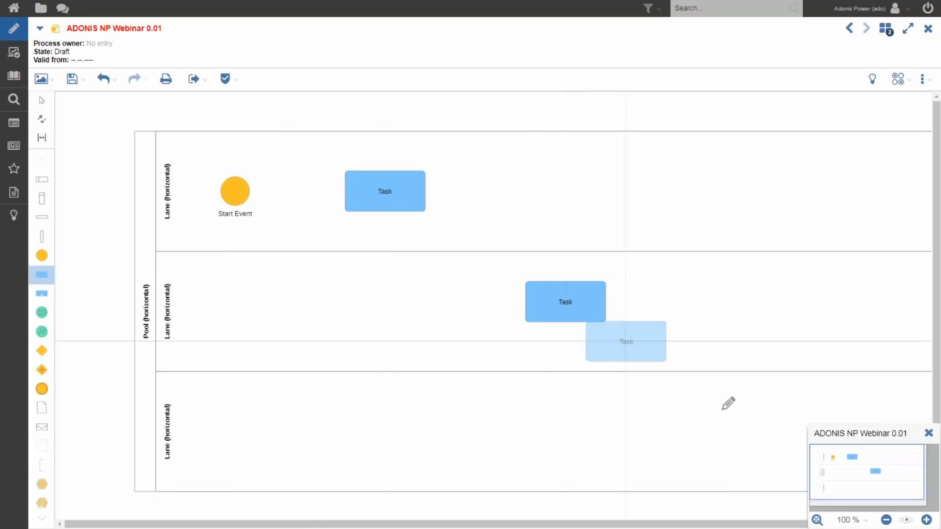
{"action": "left_click", "coordinate": [746, 432]}
{"action": "key", "text": "Escape"}
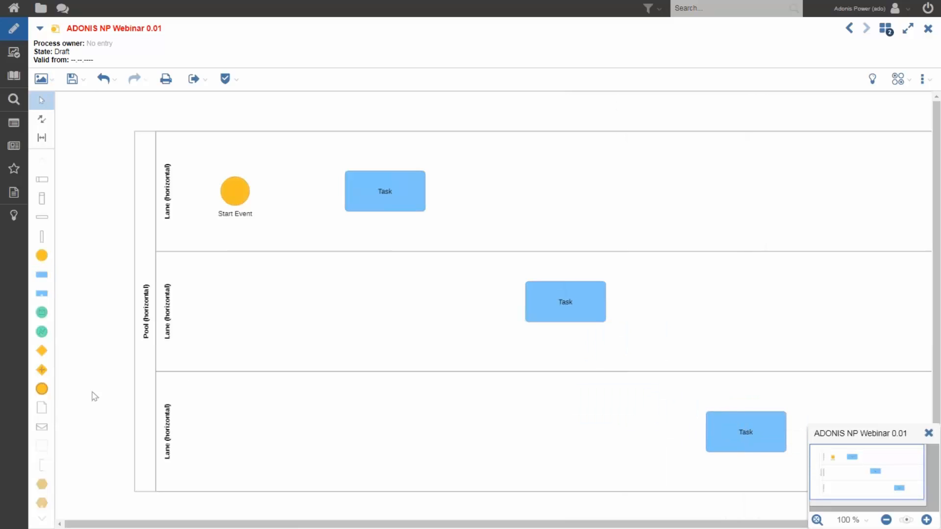
Step: Place an end event to the right of the task in the third lane
{"action": "left_click", "coordinate": [42, 389]}
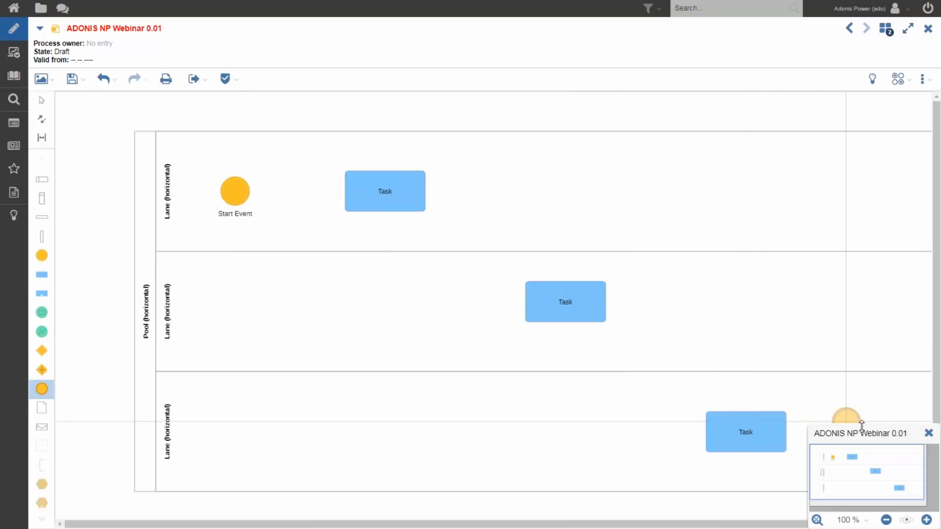
{"action": "left_click", "coordinate": [916, 421]}
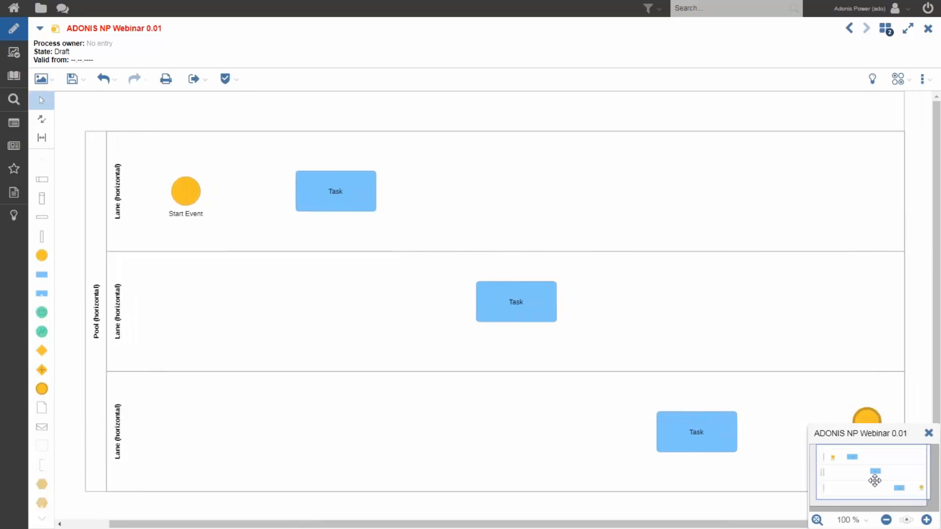
{"action": "left_click", "coordinate": [886, 520]}
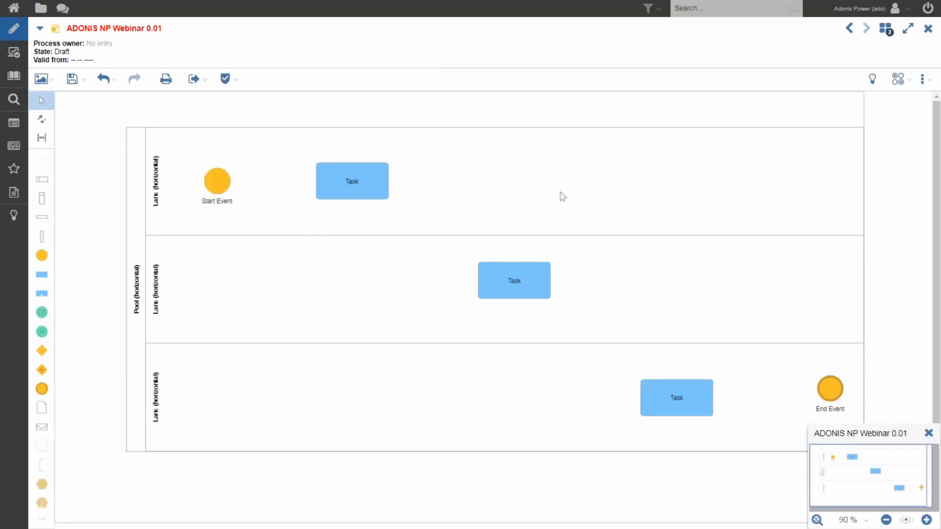
Step: Connect the start event to the first lane's task and that task to the second lane's task with relations
{"action": "left_click", "coordinate": [41, 120]}
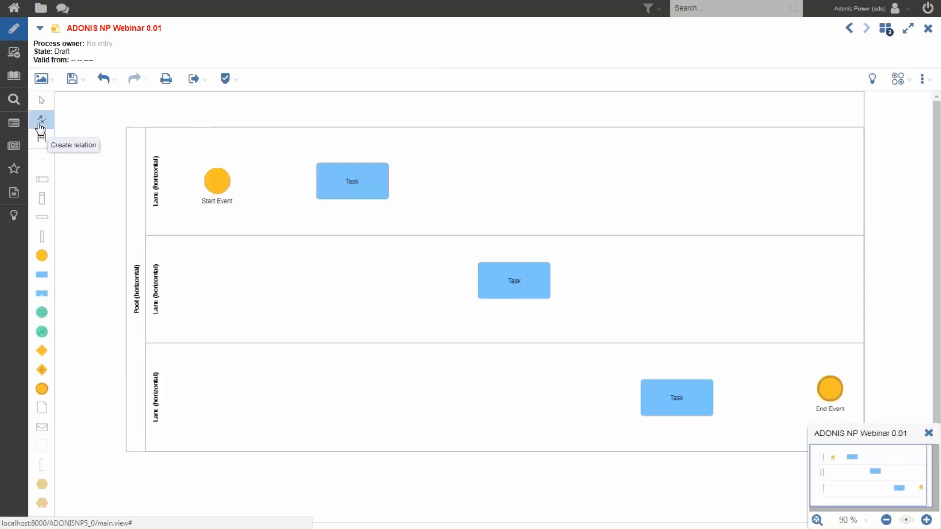
{"action": "left_click", "coordinate": [218, 181]}
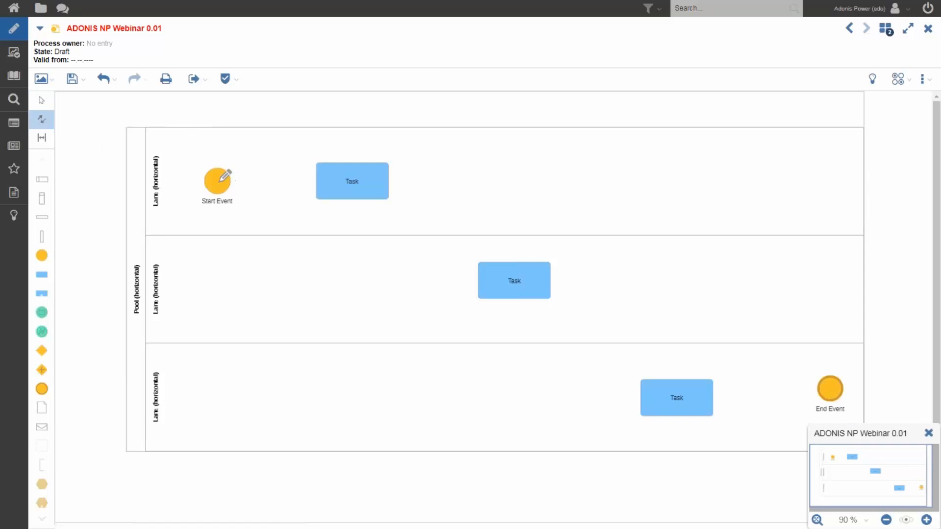
{"action": "left_click", "coordinate": [339, 181]}
{"action": "left_click", "coordinate": [378, 192]}
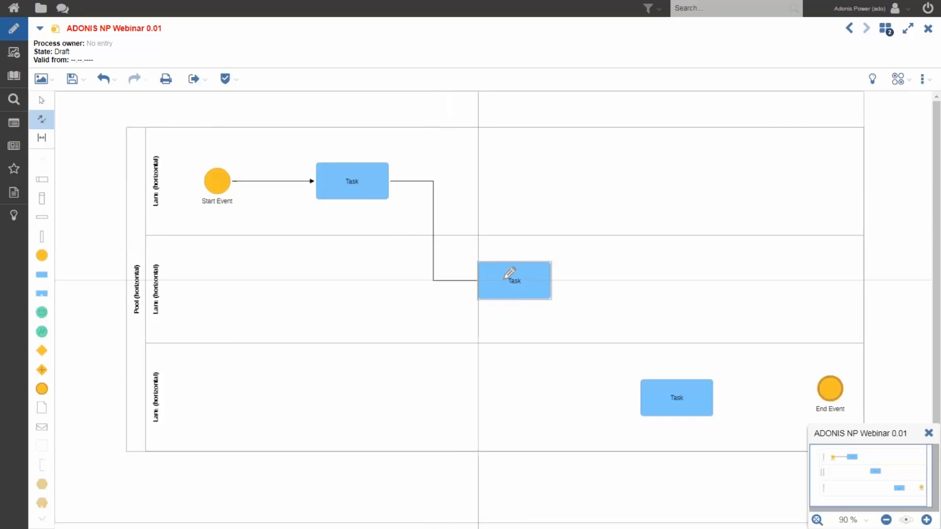
{"action": "left_click", "coordinate": [510, 281]}
Step: Connect the second lane's task to the third lane's task and on to the end event, aligning the last connector with the task's centre
{"action": "left_click", "coordinate": [549, 291]}
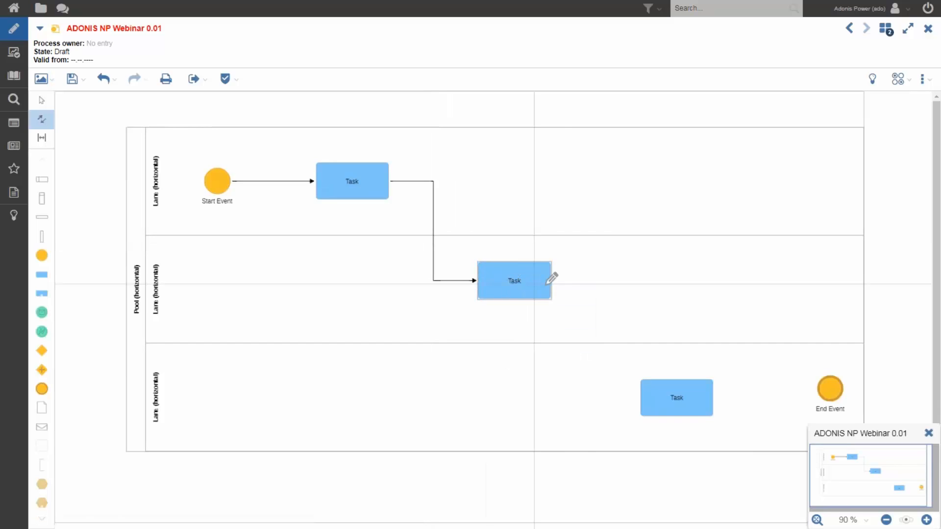
{"action": "left_click", "coordinate": [685, 395]}
{"action": "left_click", "coordinate": [723, 410]}
{"action": "left_click", "coordinate": [694, 395]}
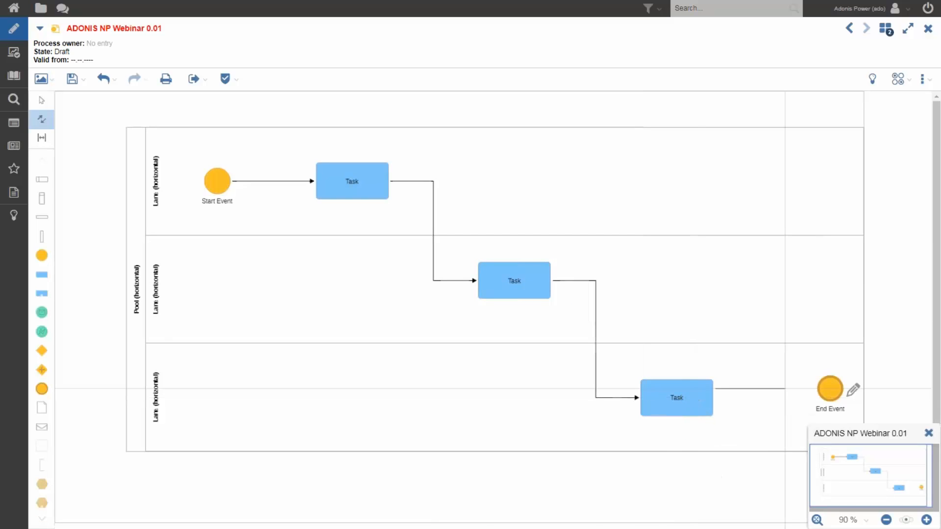
{"action": "left_click", "coordinate": [834, 388]}
{"action": "left_click", "coordinate": [856, 401]}
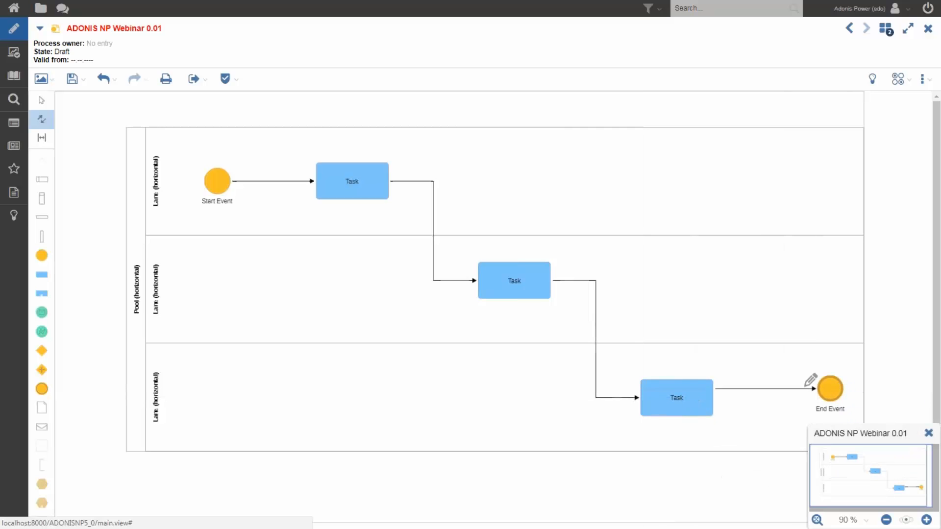
{"action": "left_click_drag", "start_coordinate": [784, 389], "coordinate": [783, 398]}
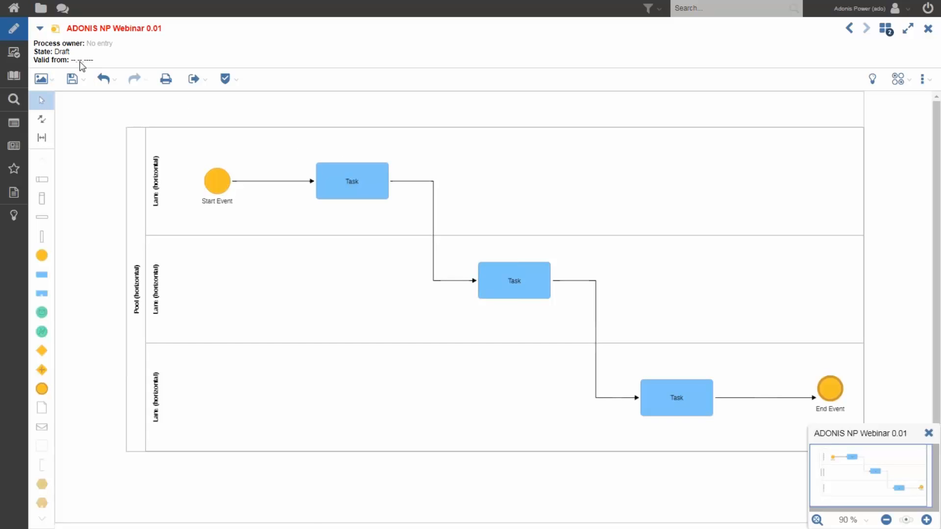
Step: Show the object catalogue instead of the models and expand its ADONIS NP Webinar folder
{"action": "left_click", "coordinate": [41, 8]}
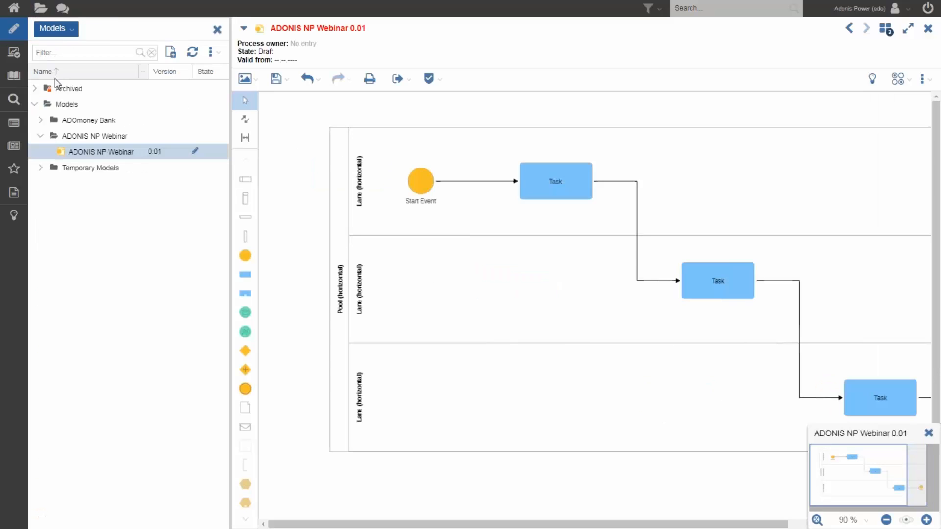
{"action": "left_click", "coordinate": [68, 30]}
{"action": "left_click", "coordinate": [69, 63]}
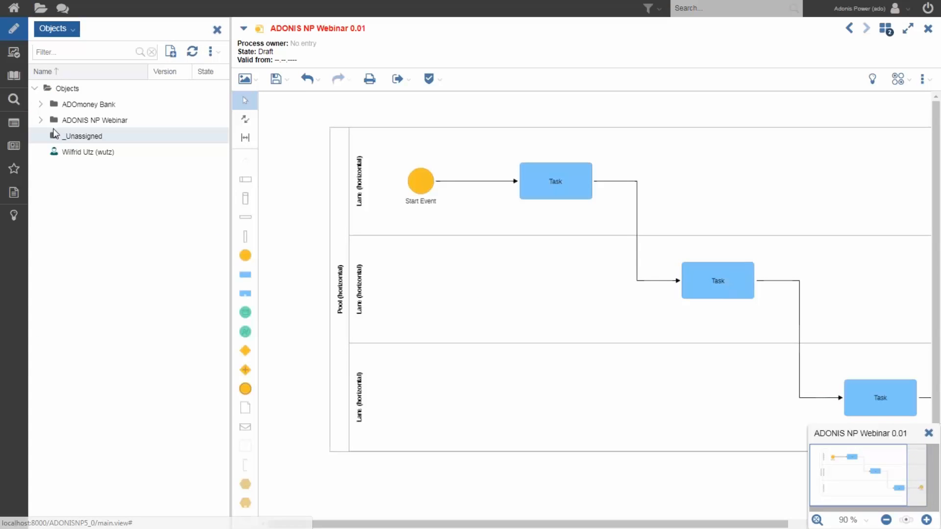
{"action": "left_click", "coordinate": [40, 120]}
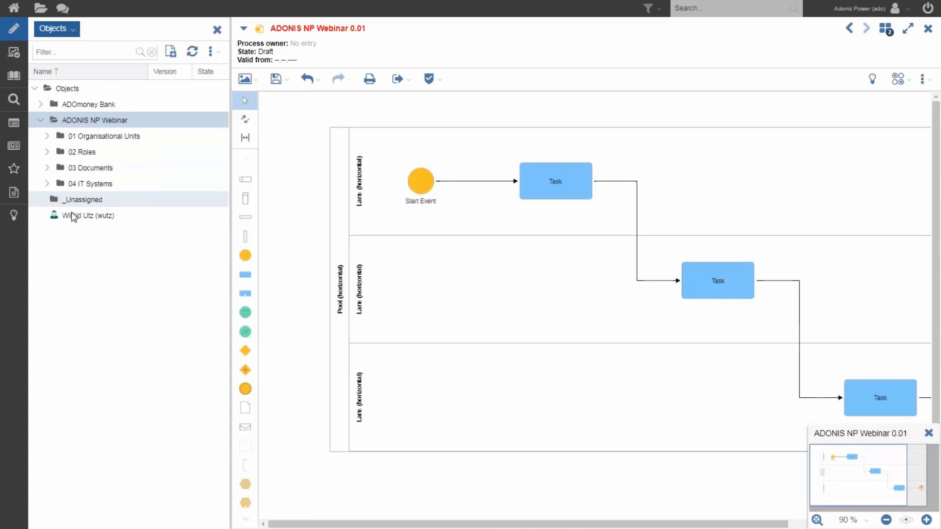
Step: Move the loose user object into the _Unassigned folder and collapse that folder
{"action": "left_click_drag", "start_coordinate": [72, 216], "coordinate": [73, 202]}
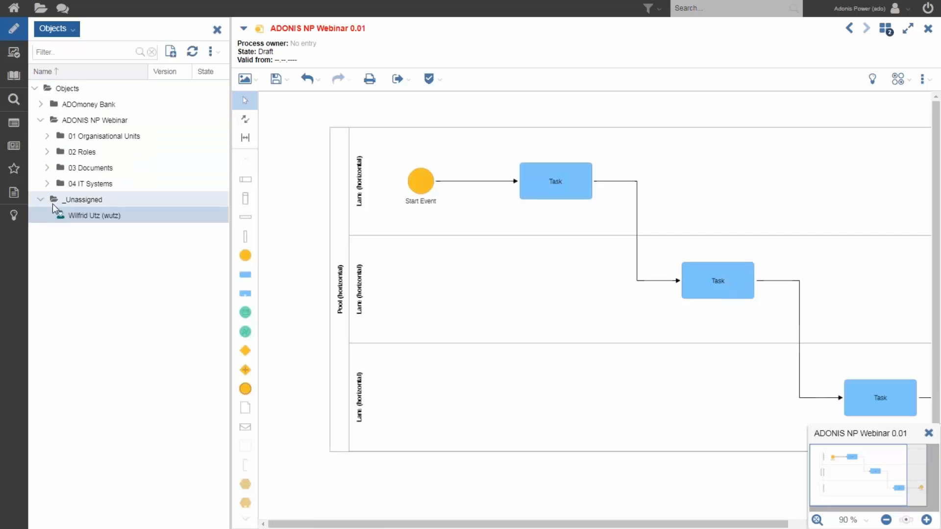
{"action": "left_click", "coordinate": [73, 200]}
{"action": "left_click", "coordinate": [48, 201]}
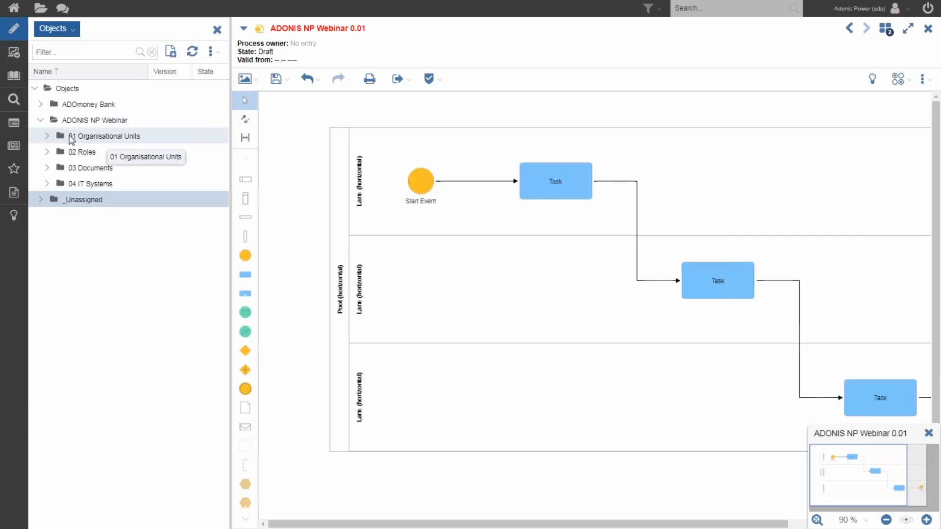
Step: Assign Org Unit A from the 01 Organisational Units folder as the resource of the first lane
{"action": "left_click_drag", "start_coordinate": [230, 133], "coordinate": [203, 144]}
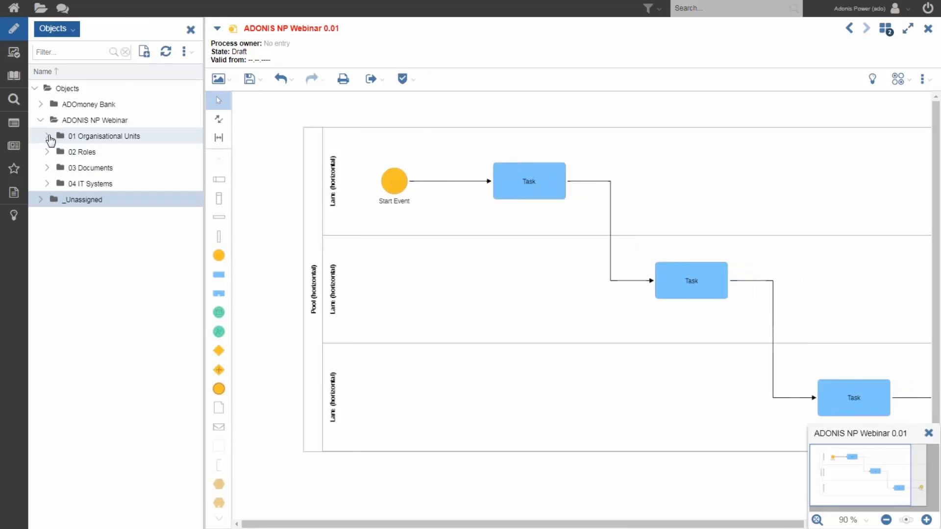
{"action": "left_click", "coordinate": [48, 137]}
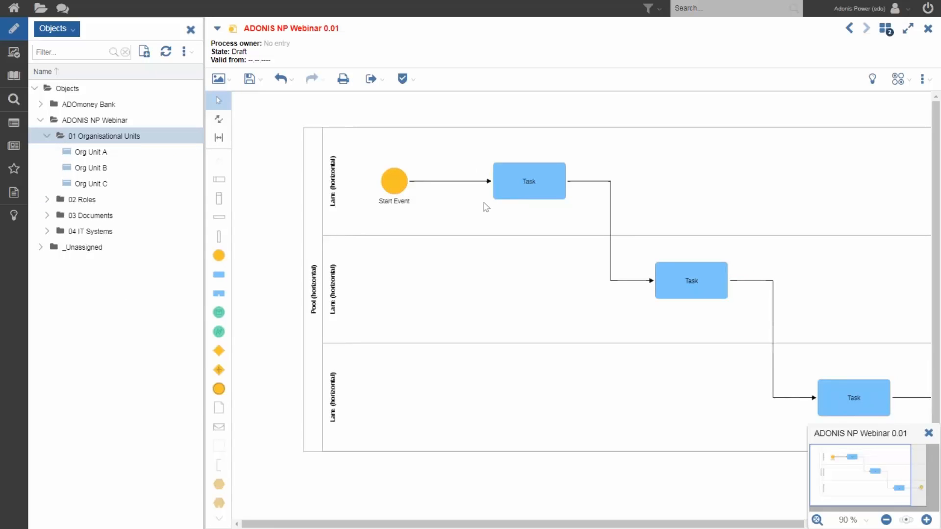
{"action": "double_click", "coordinate": [370, 155]}
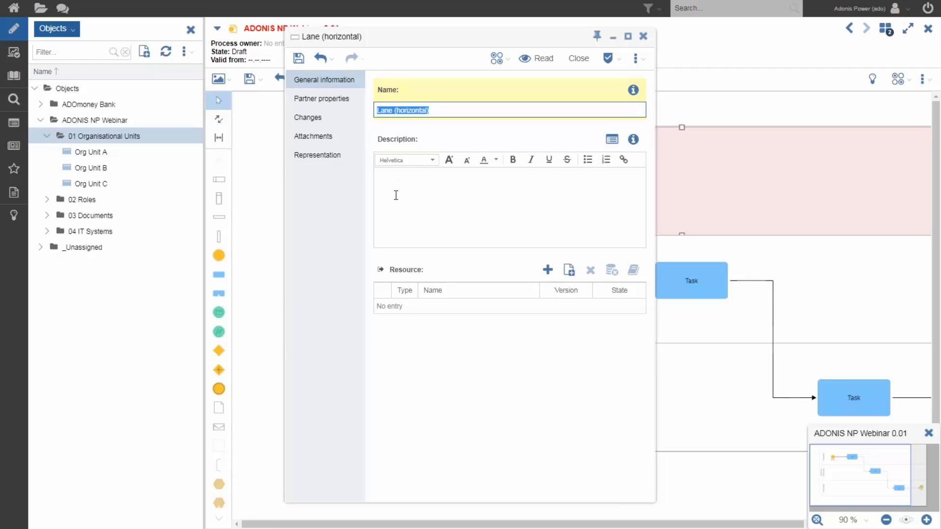
{"action": "left_click_drag", "start_coordinate": [87, 152], "coordinate": [449, 302]}
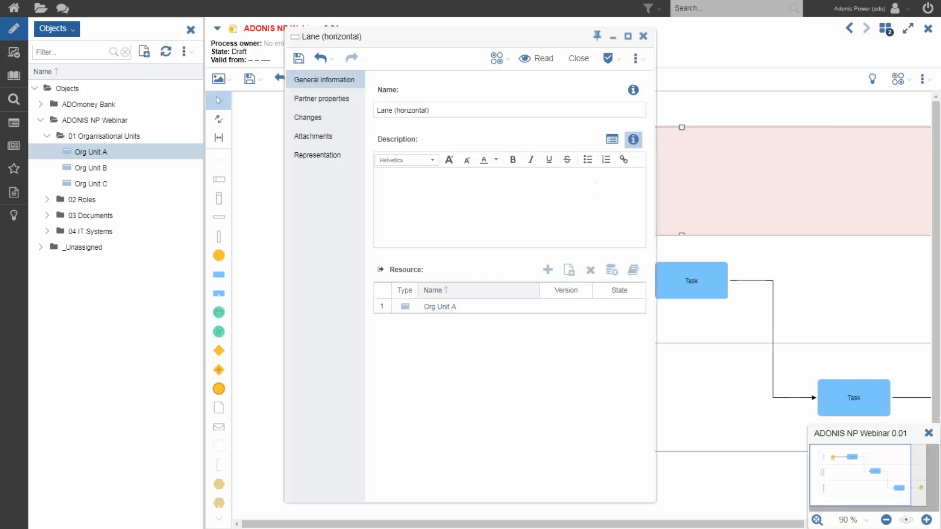
{"action": "left_click", "coordinate": [579, 58]}
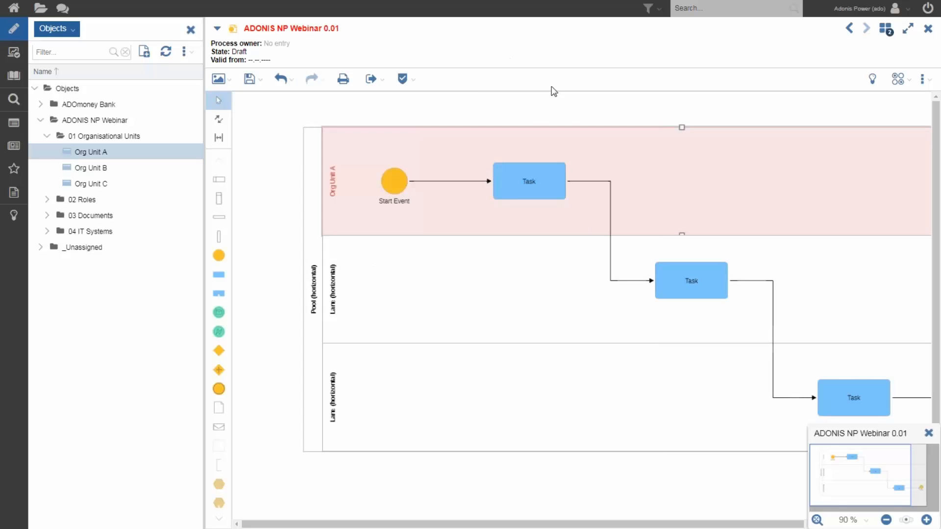
Step: Assign Org Unit B as the resource of the second lane
{"action": "double_click", "coordinate": [444, 299]}
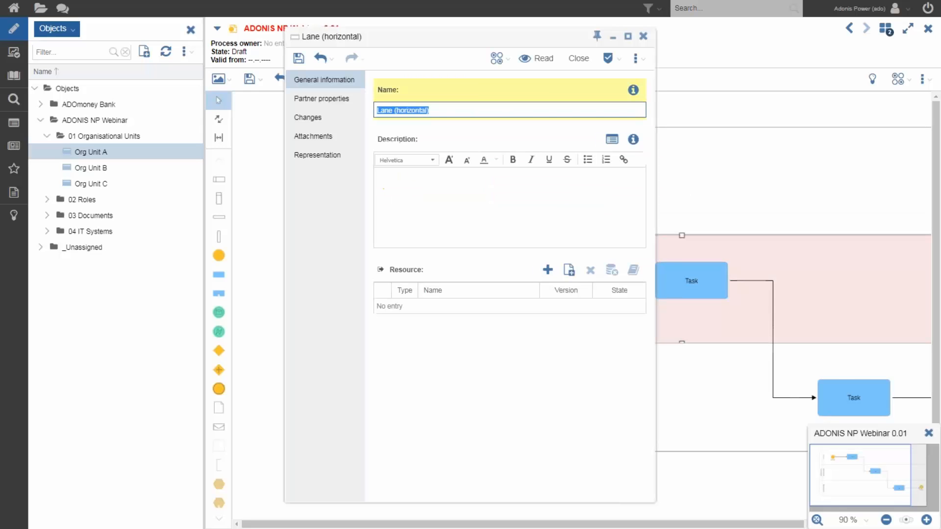
{"action": "left_click_drag", "start_coordinate": [100, 168], "coordinate": [464, 304]}
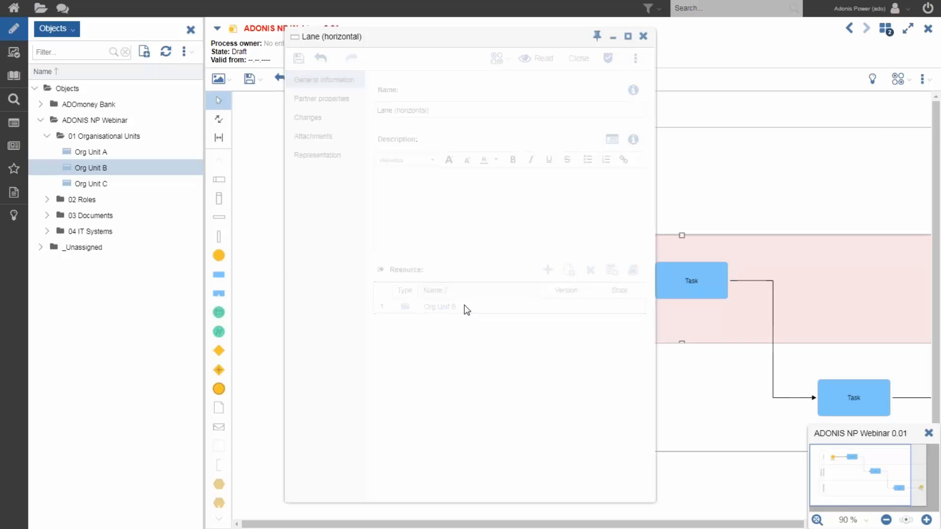
{"action": "left_click", "coordinate": [579, 59]}
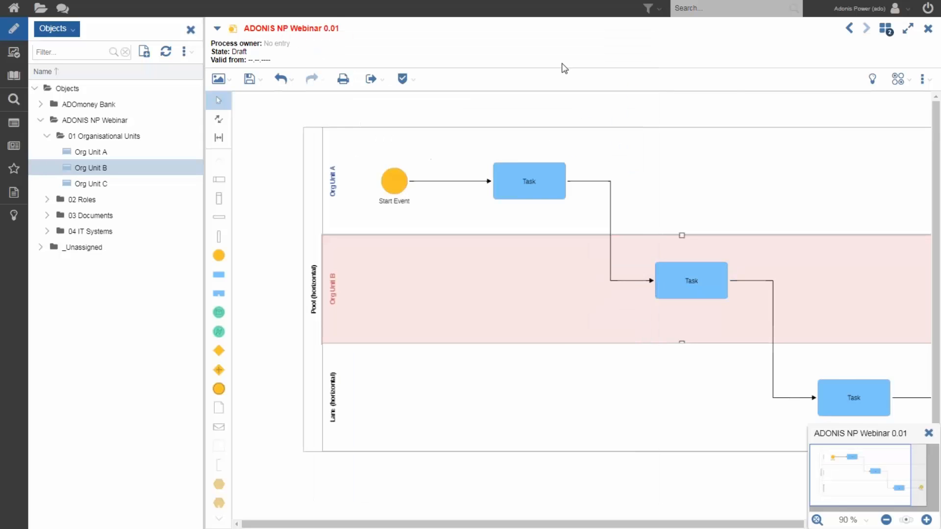
Step: Switch the model to the table view, list only the horizontal lanes and assign Org Unit C as the third lane's resource
{"action": "left_click", "coordinate": [220, 79]}
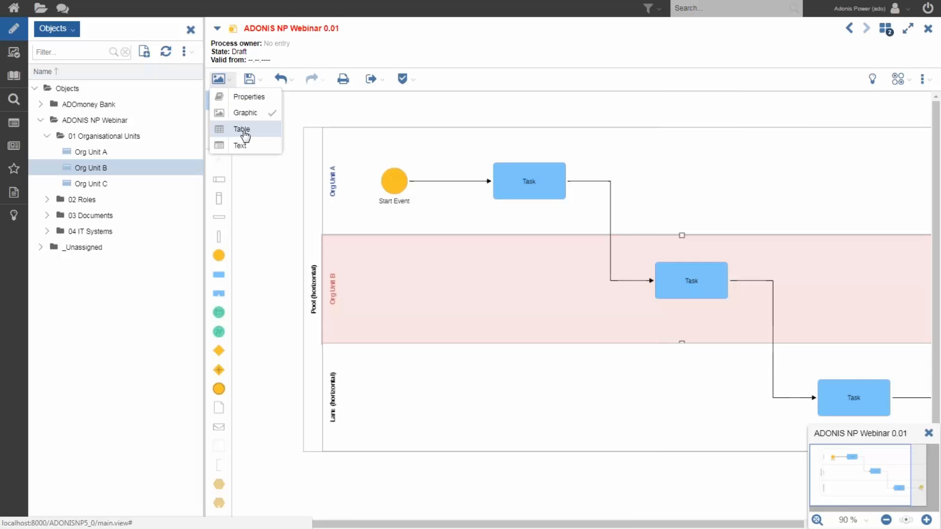
{"action": "left_click", "coordinate": [242, 130]}
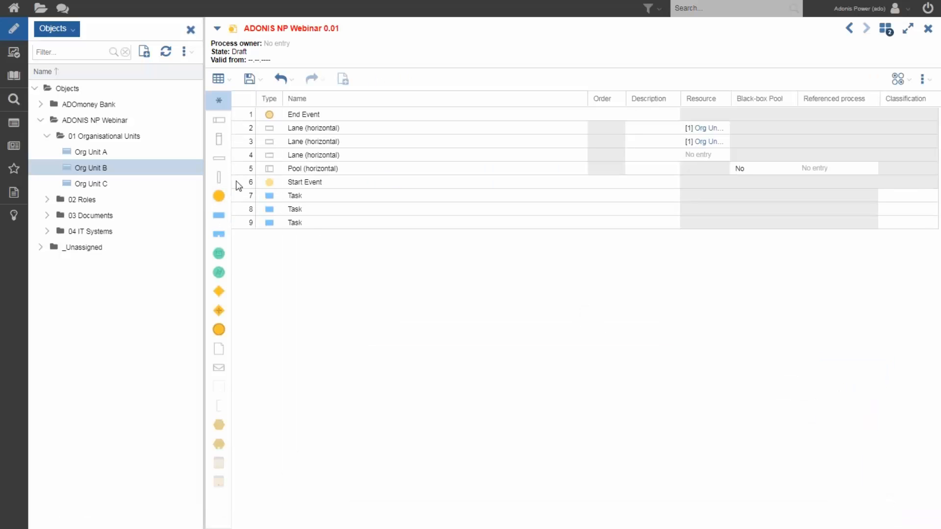
{"action": "left_click", "coordinate": [218, 215]}
{"action": "left_click", "coordinate": [219, 121]}
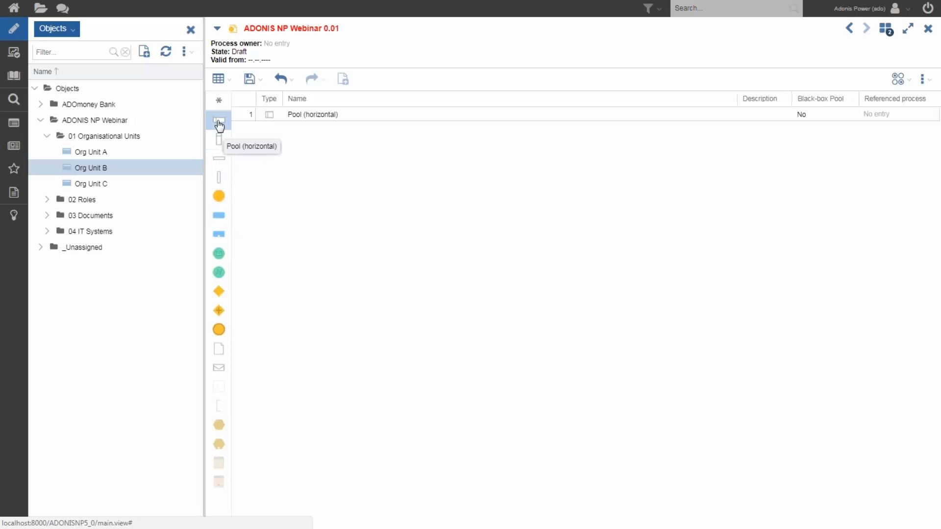
{"action": "left_click", "coordinate": [219, 165]}
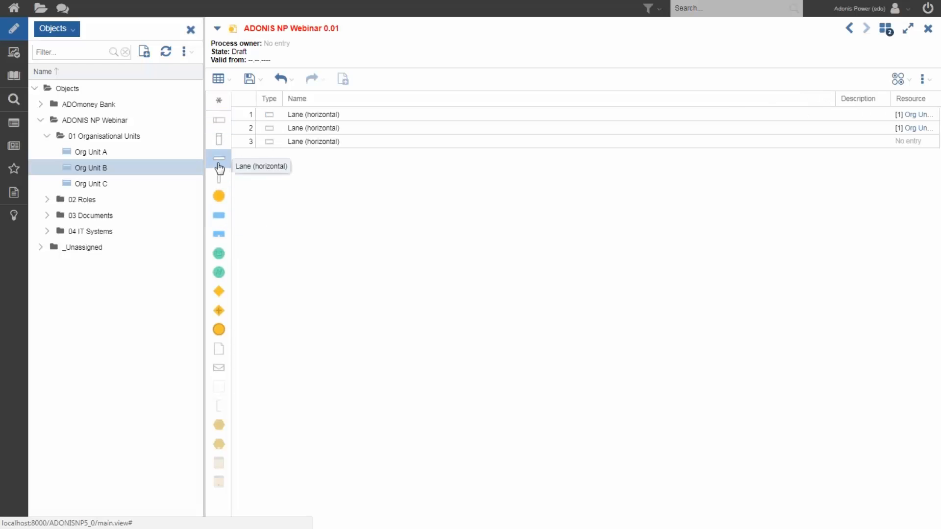
{"action": "left_click_drag", "start_coordinate": [125, 185], "coordinate": [914, 142]}
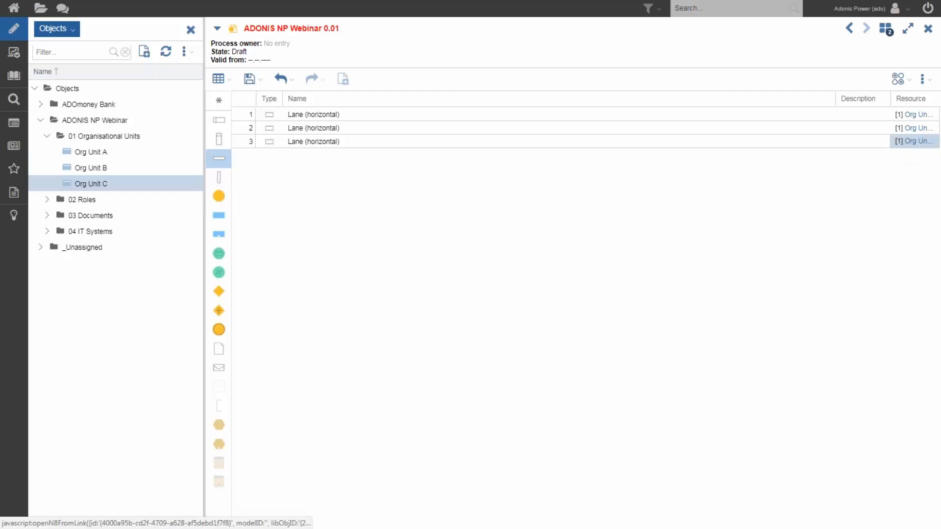
Step: Review the attribute selection for the horizontal lanes and narrow the Name column of the table
{"action": "right_click", "coordinate": [857, 223]}
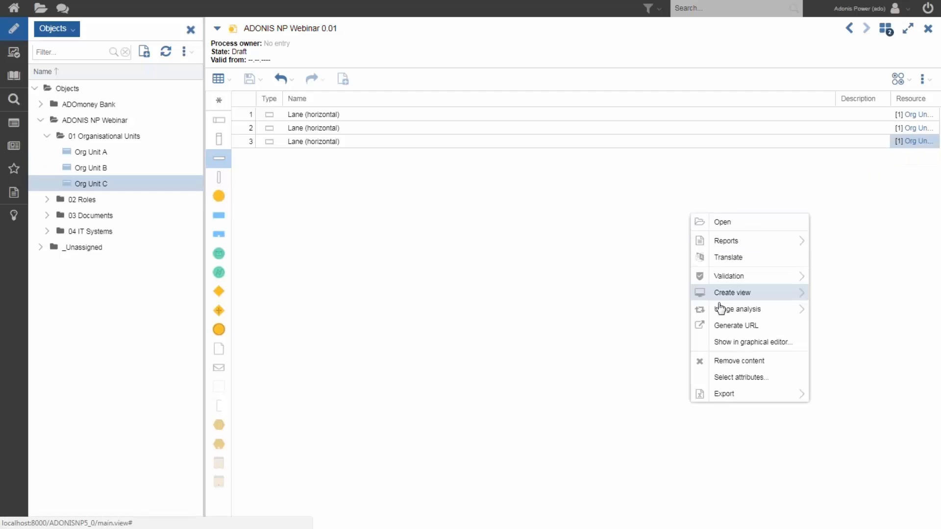
{"action": "left_click", "coordinate": [728, 377]}
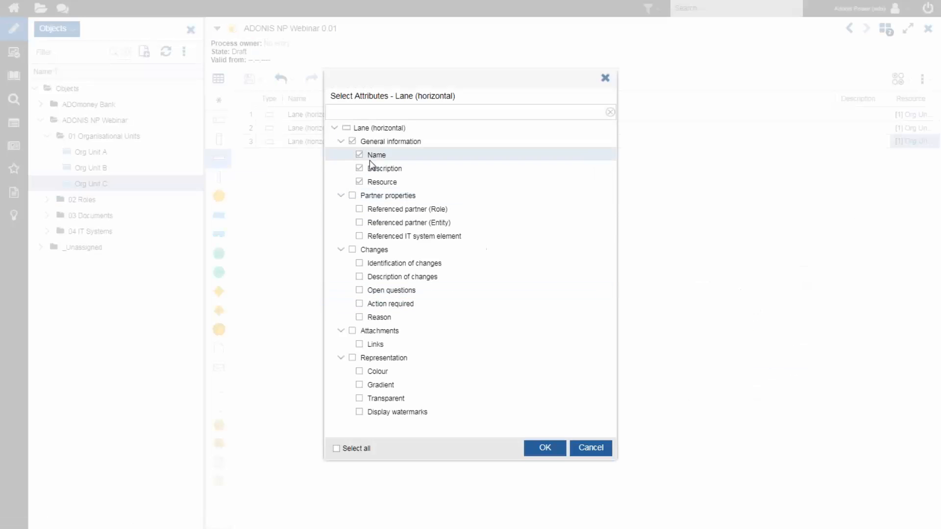
{"action": "left_click", "coordinate": [544, 447]}
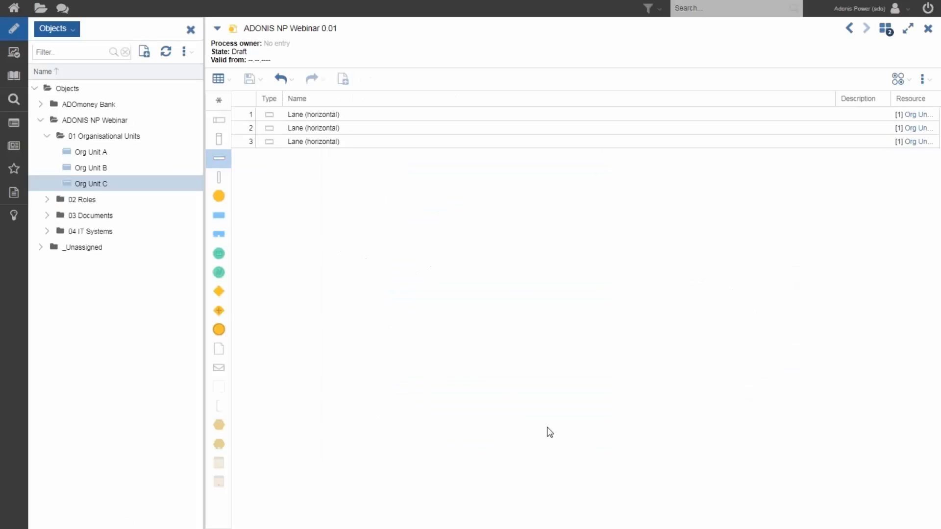
{"action": "left_click", "coordinate": [828, 99]}
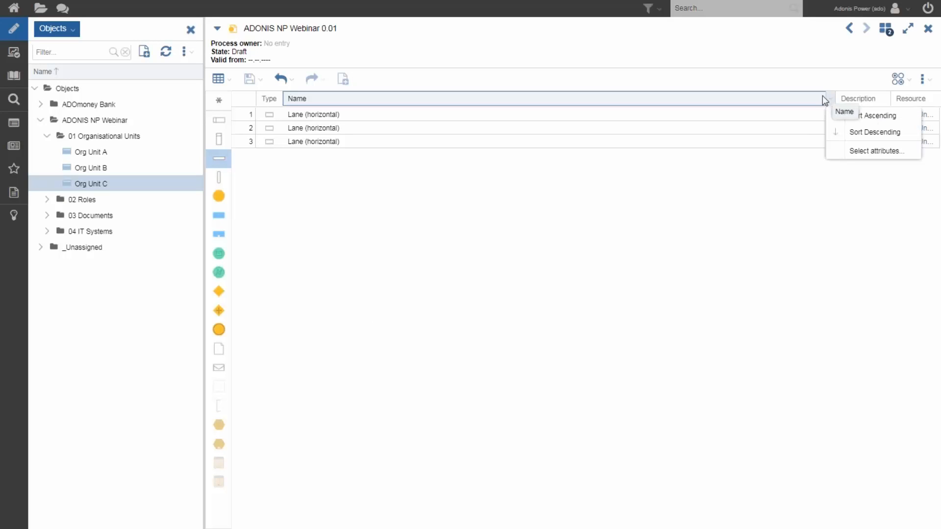
{"action": "left_click_drag", "start_coordinate": [830, 98], "coordinate": [494, 98]}
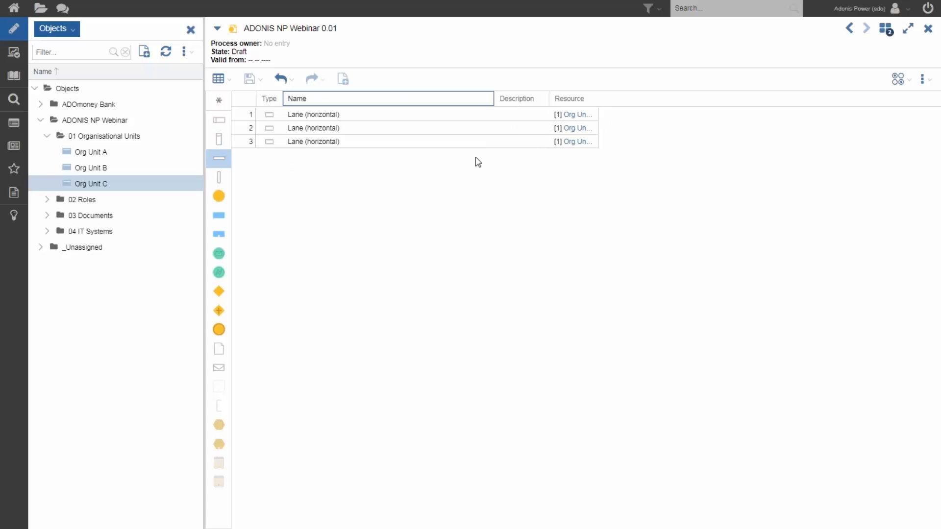
Step: Return the model to the graphic view and narrow the object catalogue to widen the drawing area
{"action": "left_click", "coordinate": [229, 82]}
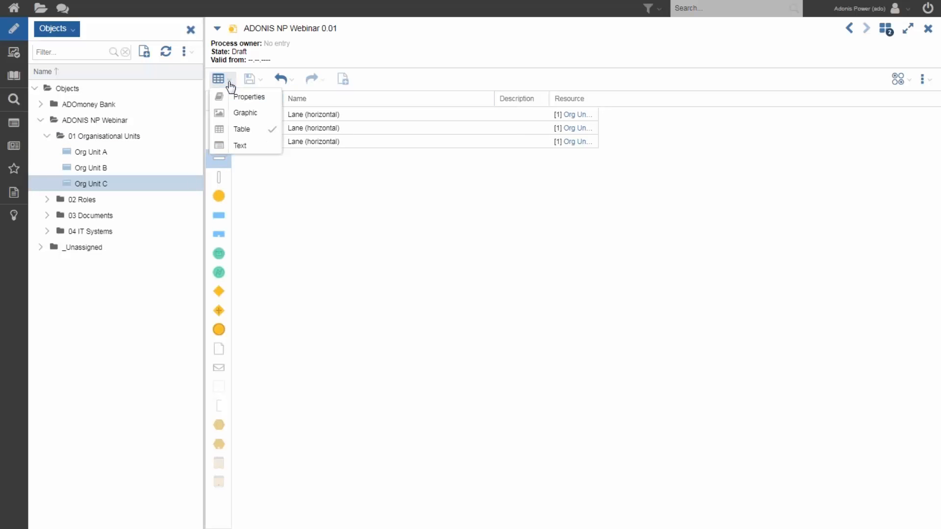
{"action": "left_click", "coordinate": [241, 113]}
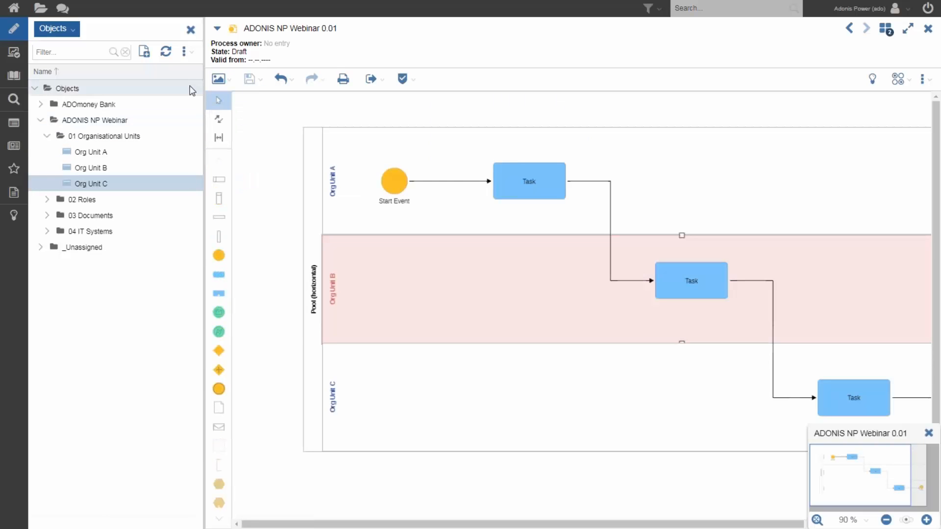
{"action": "left_click_drag", "start_coordinate": [203, 147], "coordinate": [169, 147]}
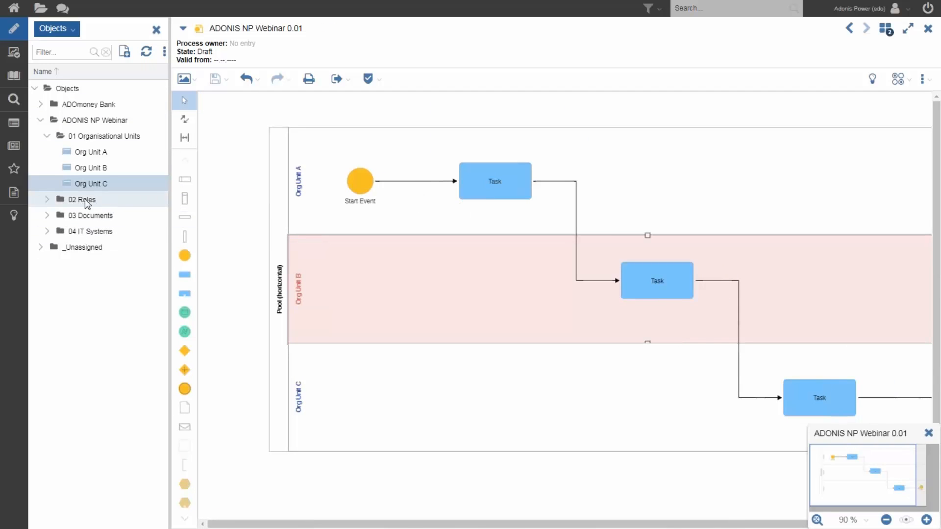
Step: Assign Role 1 from the 02 Roles folder as responsible for execution of the task in the Org Unit A lane
{"action": "double_click", "coordinate": [495, 181]}
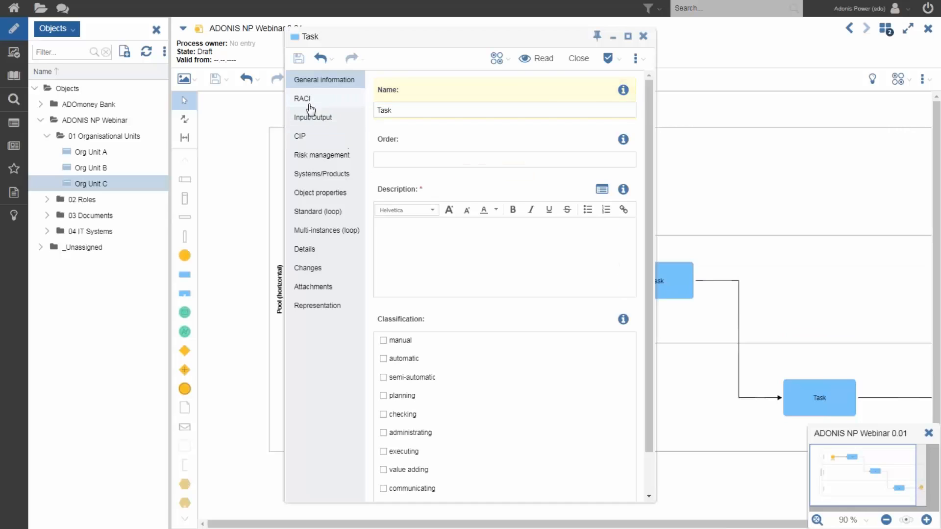
{"action": "left_click", "coordinate": [308, 101]}
{"action": "left_click", "coordinate": [47, 199]}
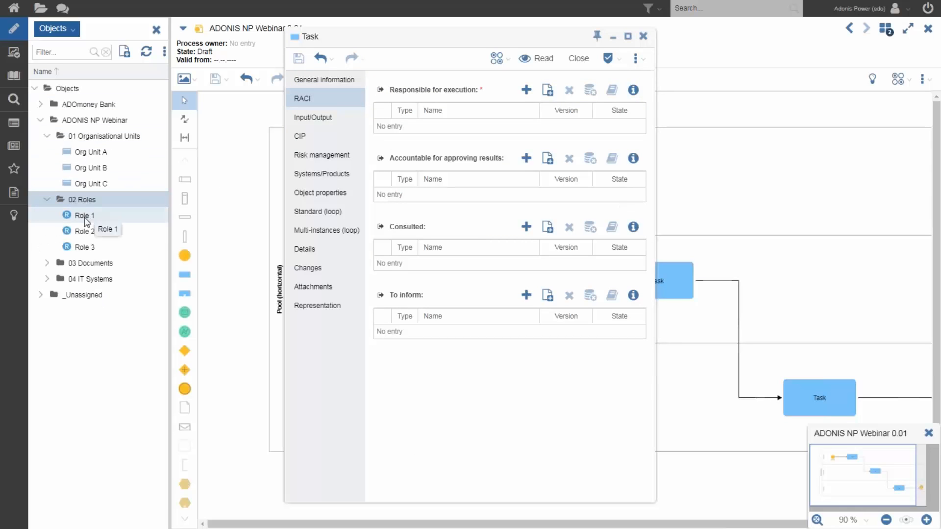
{"action": "left_click_drag", "start_coordinate": [91, 216], "coordinate": [431, 127]}
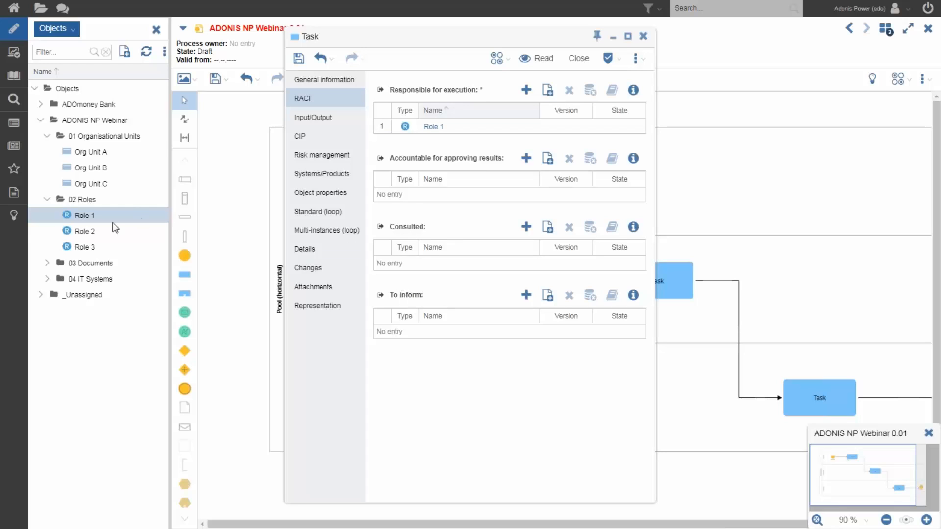
{"action": "left_click", "coordinate": [578, 58]}
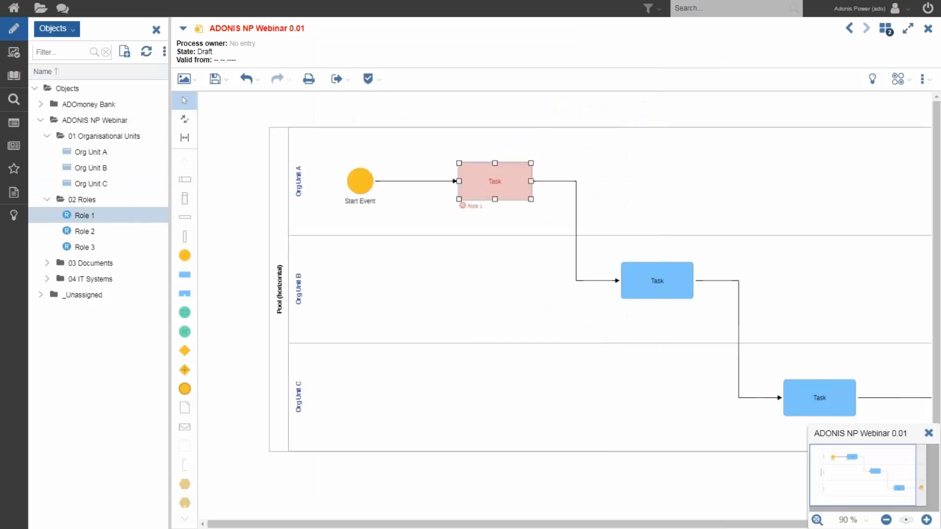
{"action": "left_click", "coordinate": [540, 230]}
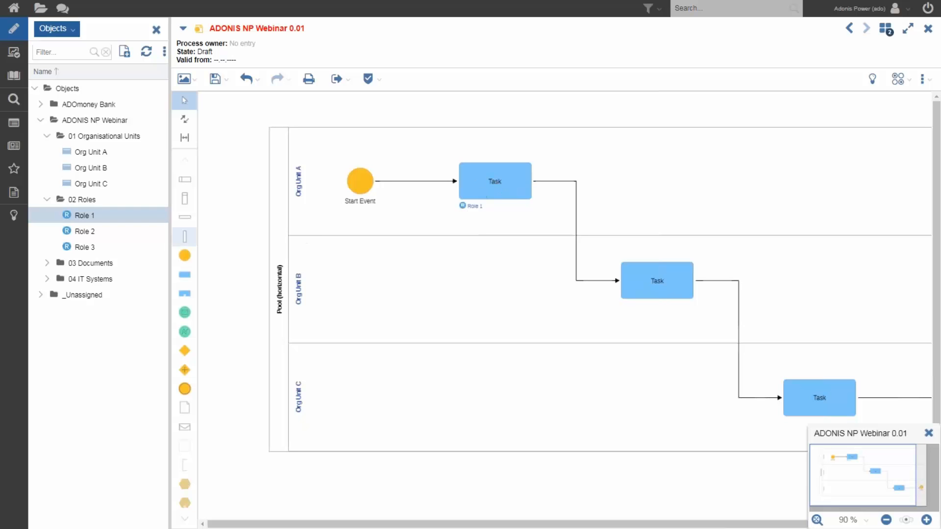
Step: Assign Role 2 as responsible for execution of the task in the Org Unit B lane
{"action": "double_click", "coordinate": [660, 283]}
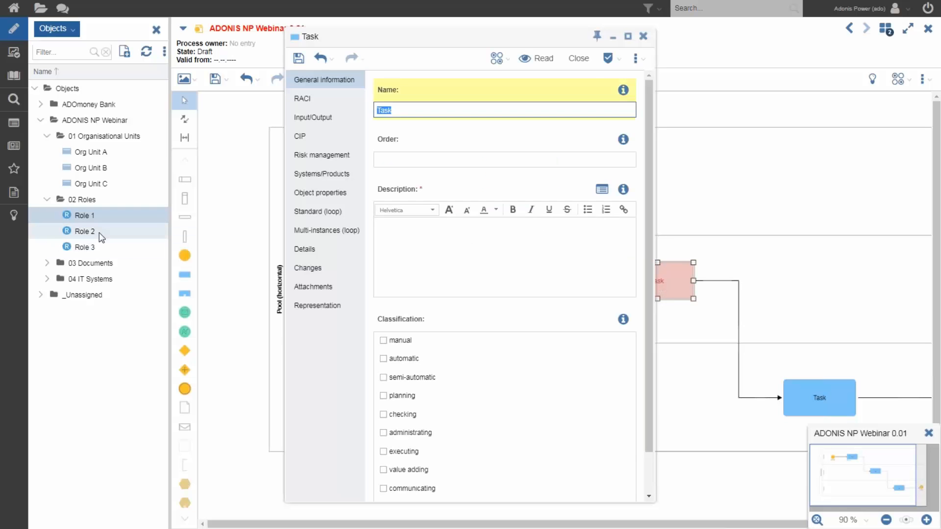
{"action": "left_click_drag", "start_coordinate": [126, 236], "coordinate": [458, 129]}
{"action": "left_click", "coordinate": [315, 100]}
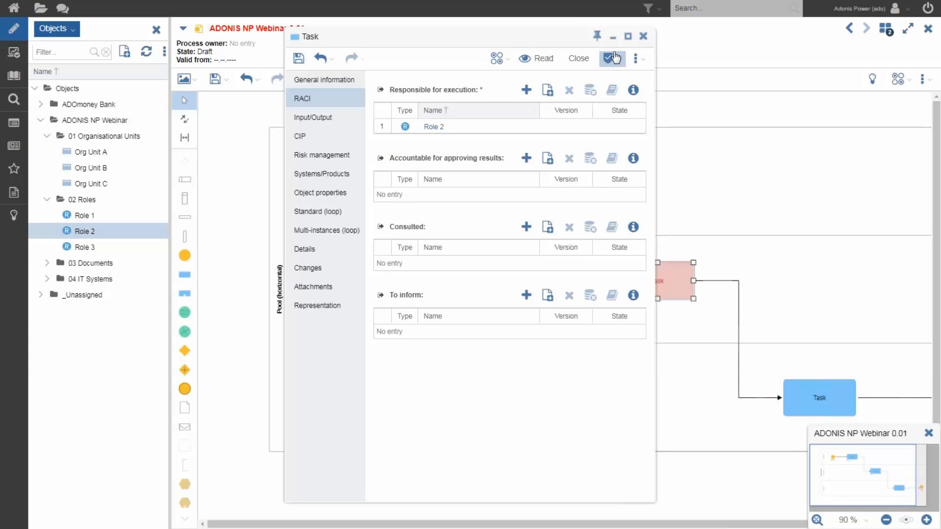
{"action": "left_click", "coordinate": [579, 58]}
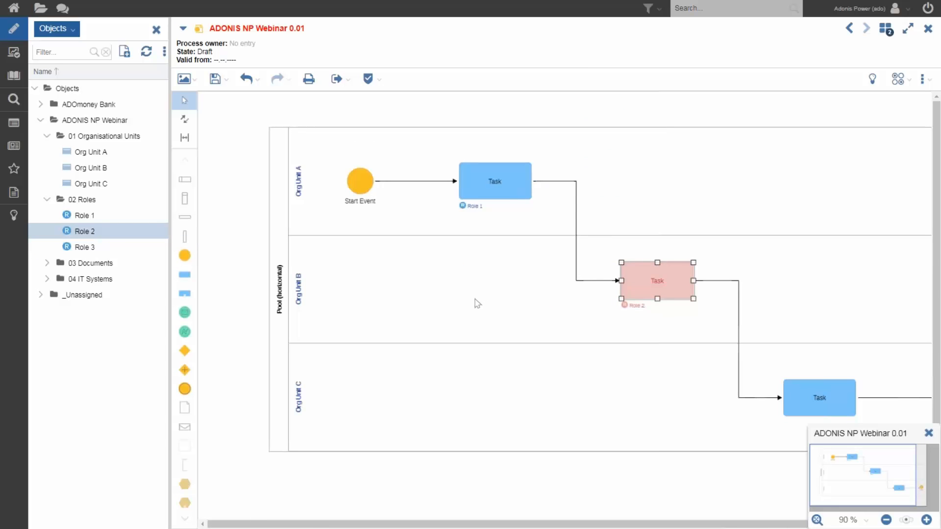
Step: Add Document X from the 03 Documents folder as data input of the task in the Org Unit A lane
{"action": "double_click", "coordinate": [492, 179]}
{"action": "double_click", "coordinate": [64, 264]}
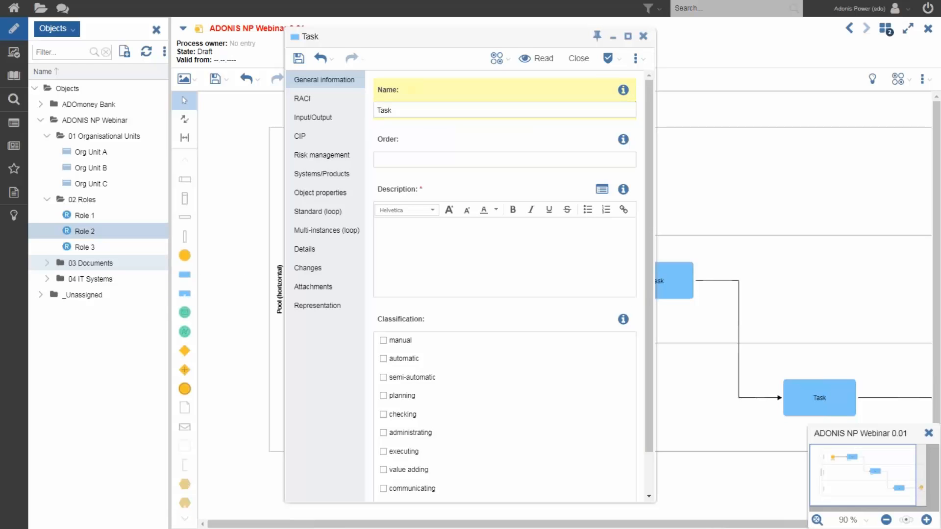
{"action": "left_click", "coordinate": [335, 118]}
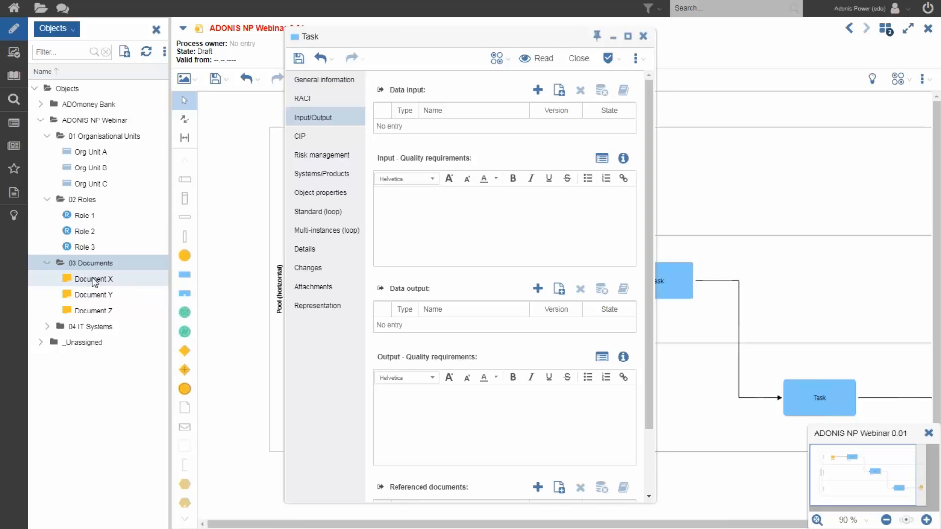
{"action": "left_click_drag", "start_coordinate": [84, 285], "coordinate": [464, 128]}
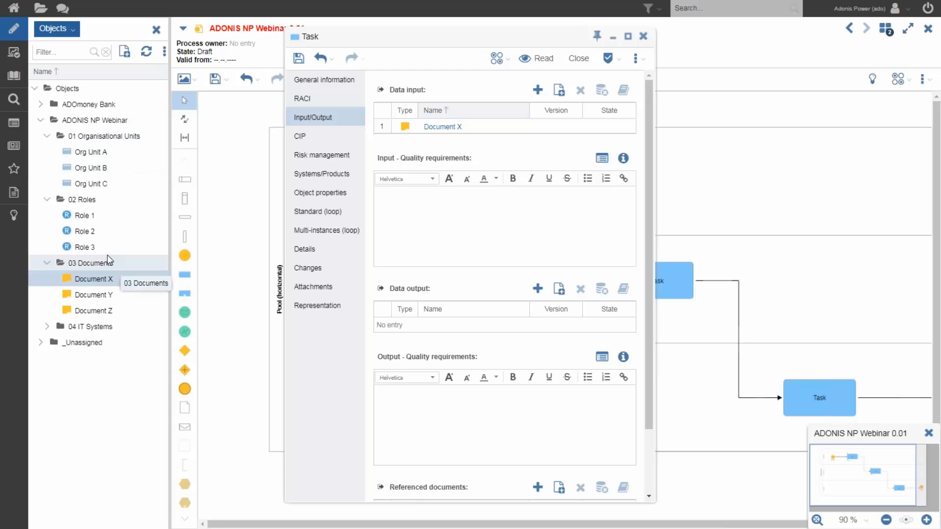
{"action": "left_click", "coordinate": [577, 58]}
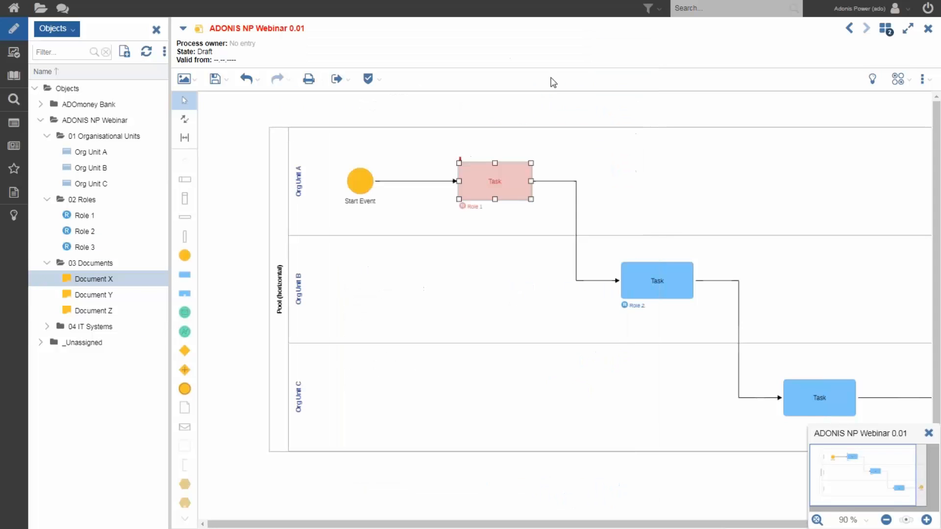
Step: Add Application AB from the 04 IT Systems folder as a referenced IT system element of the Org Unit A task
{"action": "double_click", "coordinate": [496, 178]}
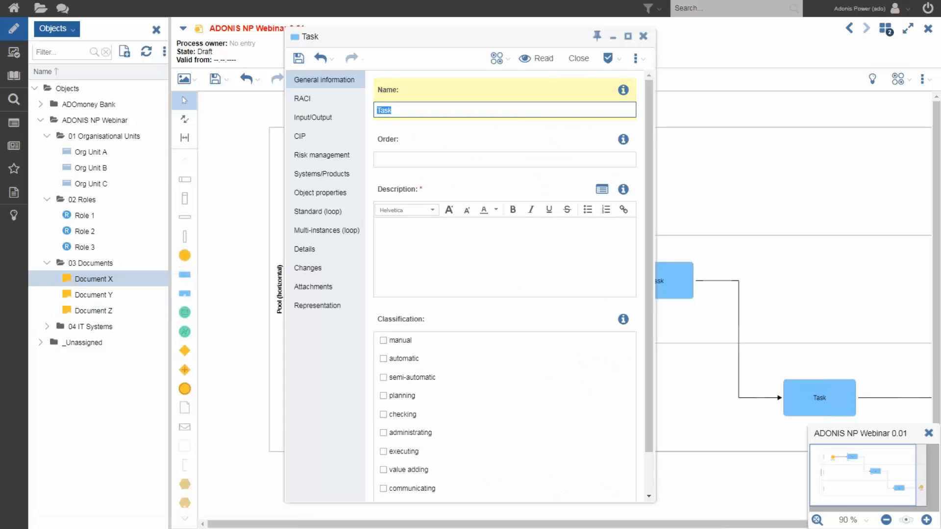
{"action": "left_click", "coordinate": [317, 181]}
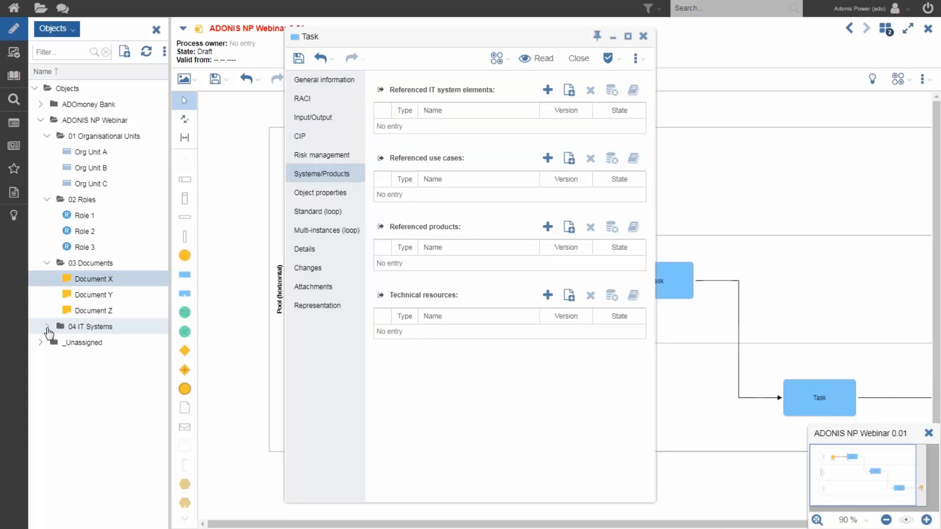
{"action": "left_click", "coordinate": [48, 328]}
{"action": "left_click_drag", "start_coordinate": [129, 343], "coordinate": [465, 131]}
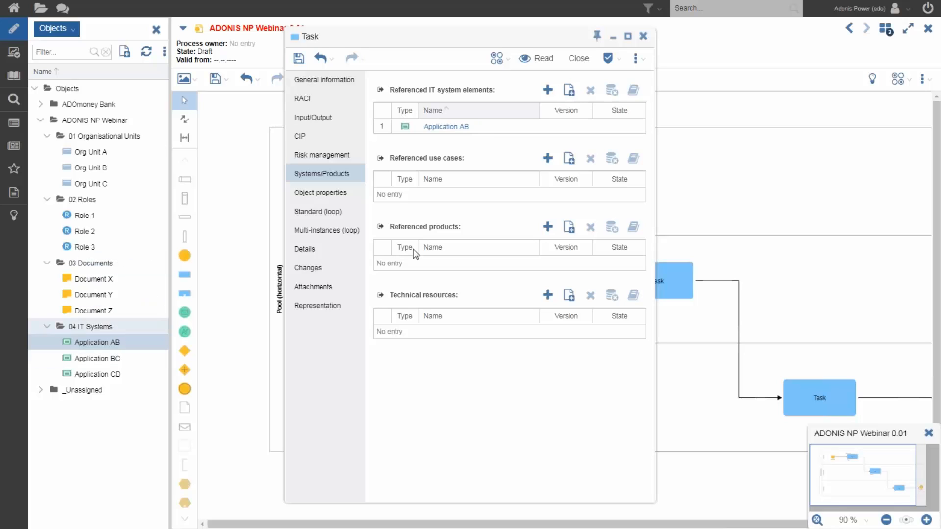
{"action": "left_click", "coordinate": [580, 59]}
Step: Create a relation from the Org Unit B task to Application BC as its referenced IT system element
{"action": "double_click", "coordinate": [657, 281]}
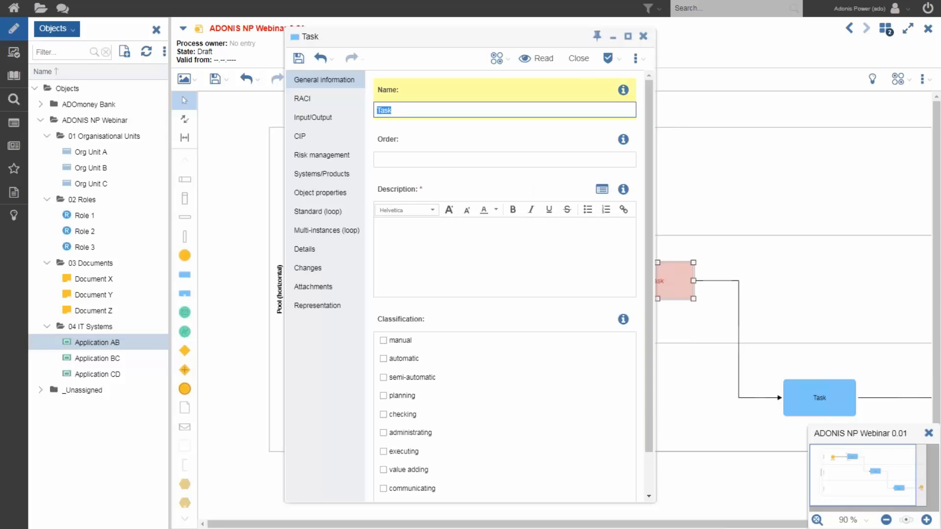
{"action": "left_click", "coordinate": [332, 174]}
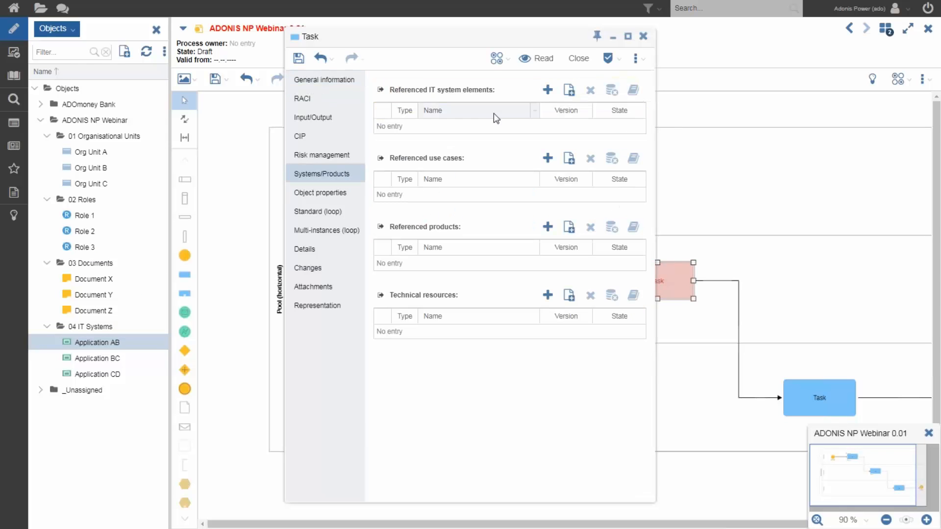
{"action": "left_click", "coordinate": [548, 90]}
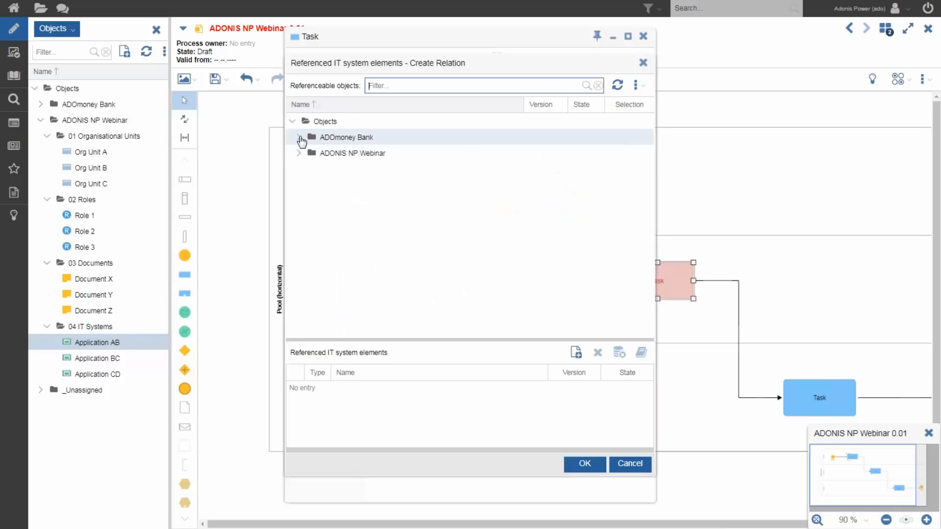
{"action": "left_click", "coordinate": [299, 153]}
{"action": "left_click", "coordinate": [304, 168]}
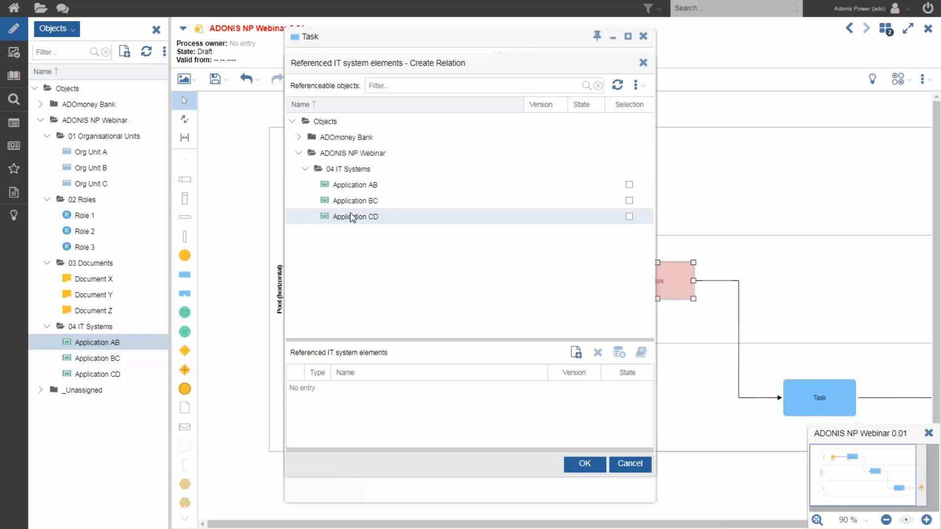
{"action": "left_click", "coordinate": [355, 201]}
{"action": "left_click", "coordinate": [576, 465]}
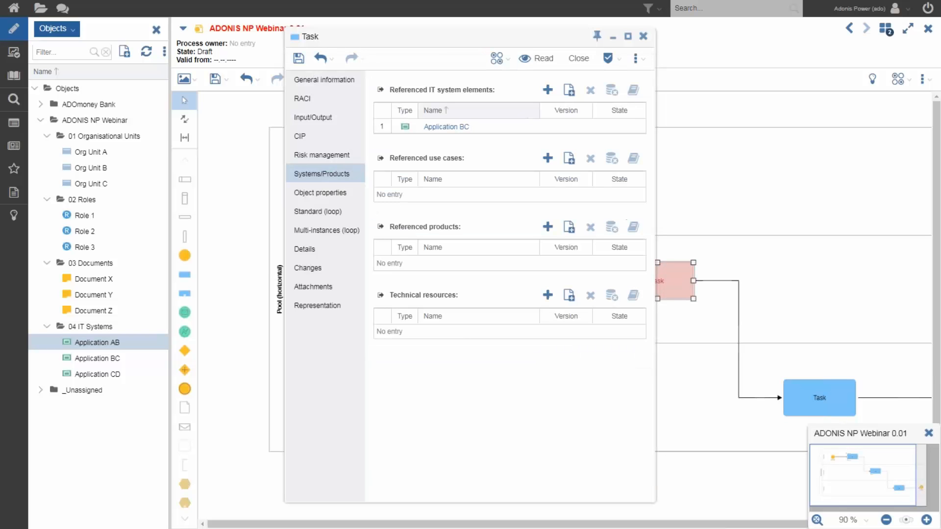
{"action": "left_click", "coordinate": [578, 58]}
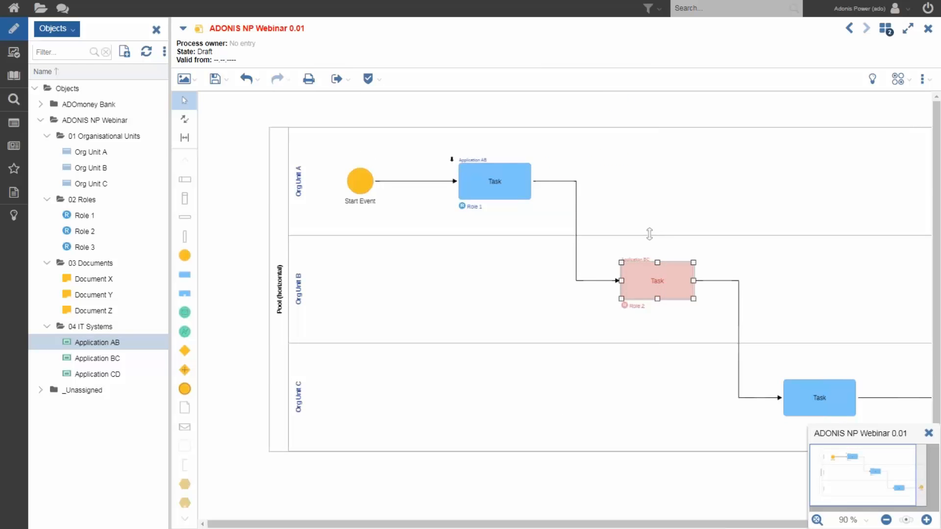
Step: Rename the task in the Org Unit A lane as Write letter and give it a bulleted description
{"action": "left_click", "coordinate": [669, 246]}
{"action": "left_click_drag", "start_coordinate": [409, 136], "coordinate": [583, 272]}
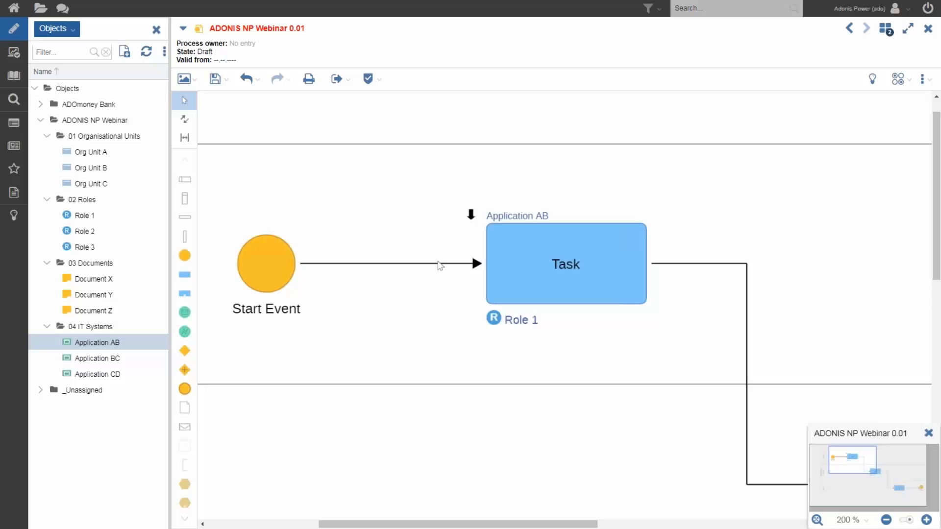
{"action": "double_click", "coordinate": [578, 265]}
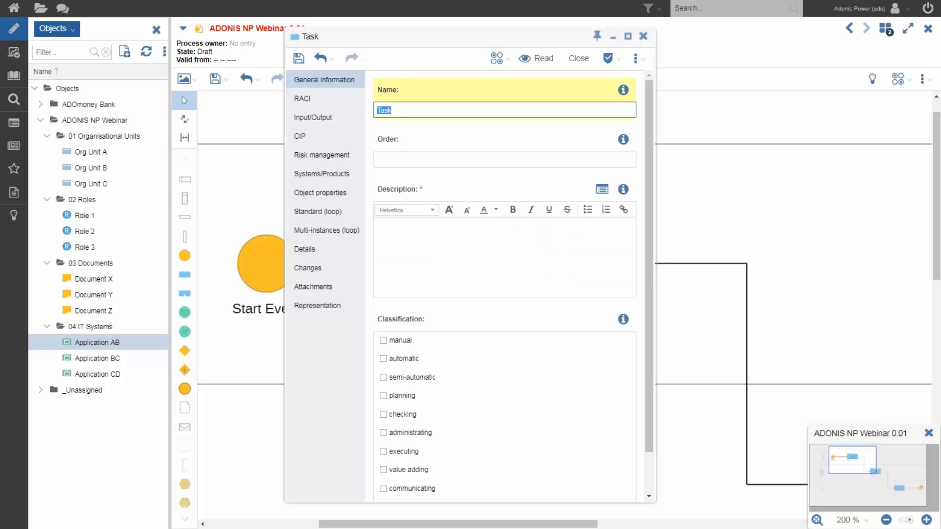
{"action": "type", "text": "Write letter"}
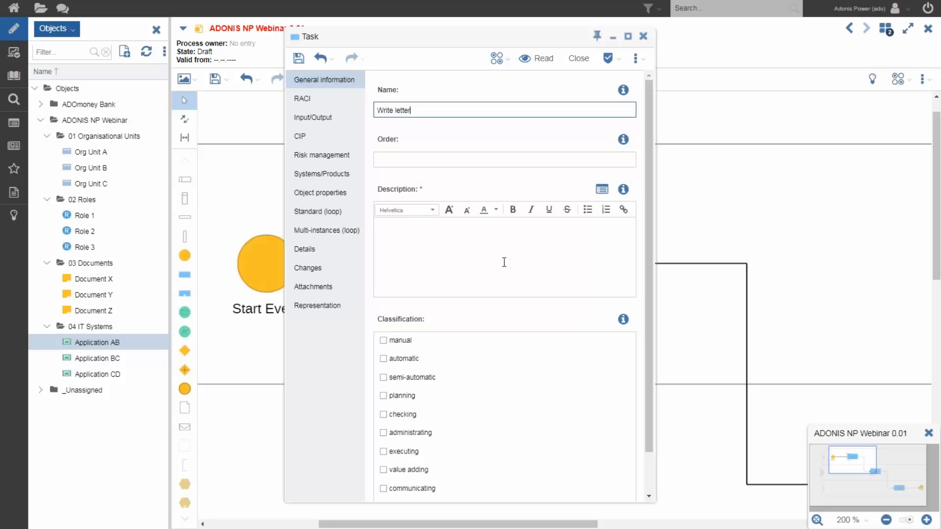
{"action": "left_click", "coordinate": [504, 262]}
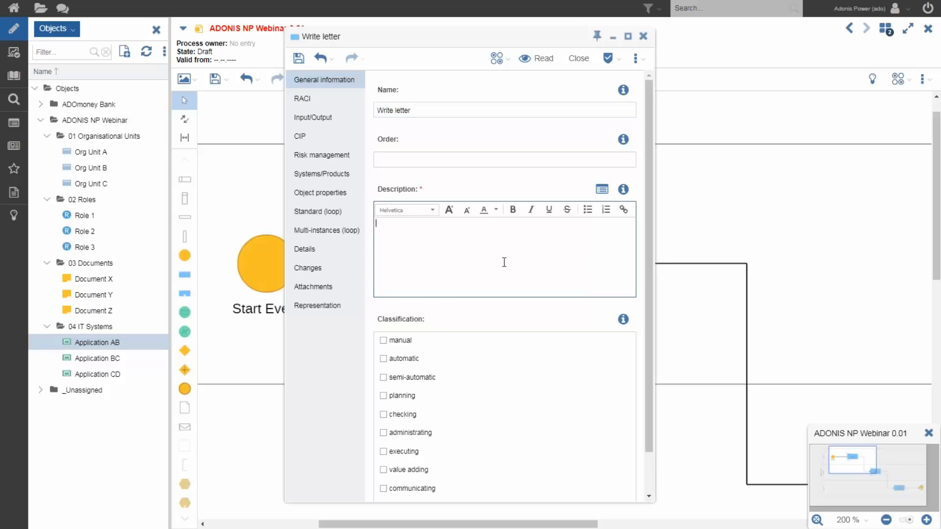
{"action": "left_click", "coordinate": [588, 211]}
{"action": "left_click", "coordinate": [583, 59]}
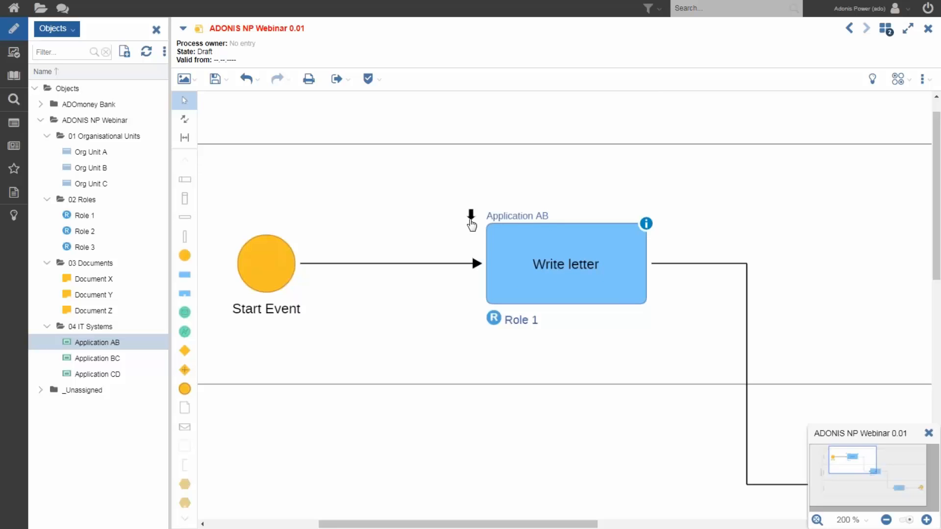
Step: Run a usage analysis of Role 1 to review its references, then close the results
{"action": "scroll", "coordinate": [428, 227], "scroll_direction": "down", "scroll_amount": 3}
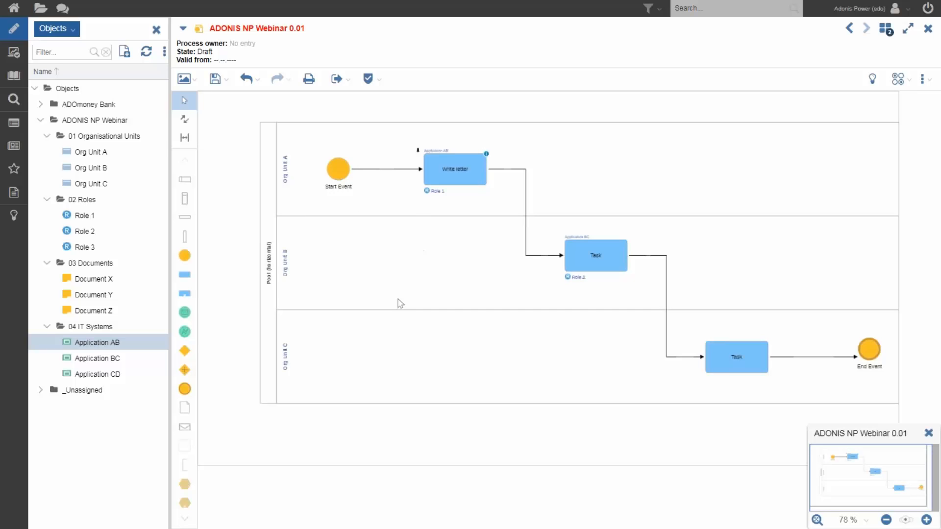
{"action": "left_click", "coordinate": [80, 216]}
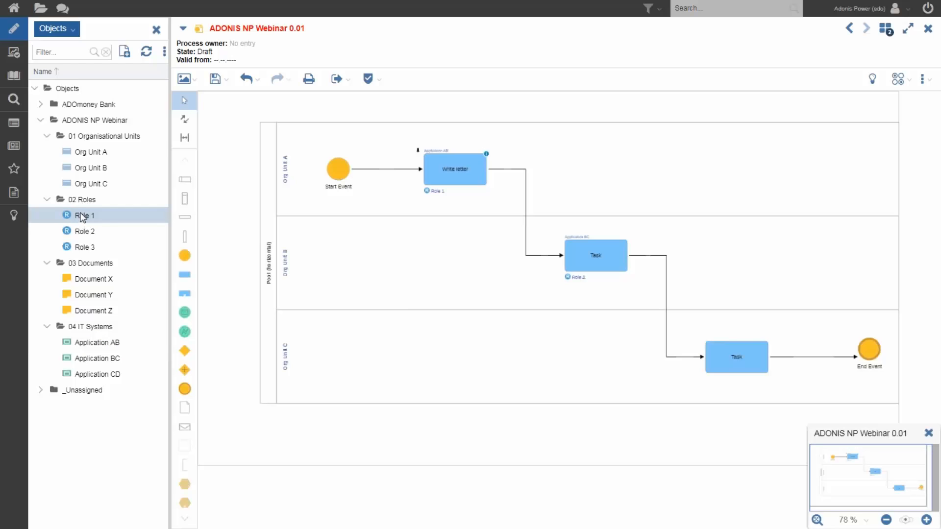
{"action": "right_click", "coordinate": [81, 216]}
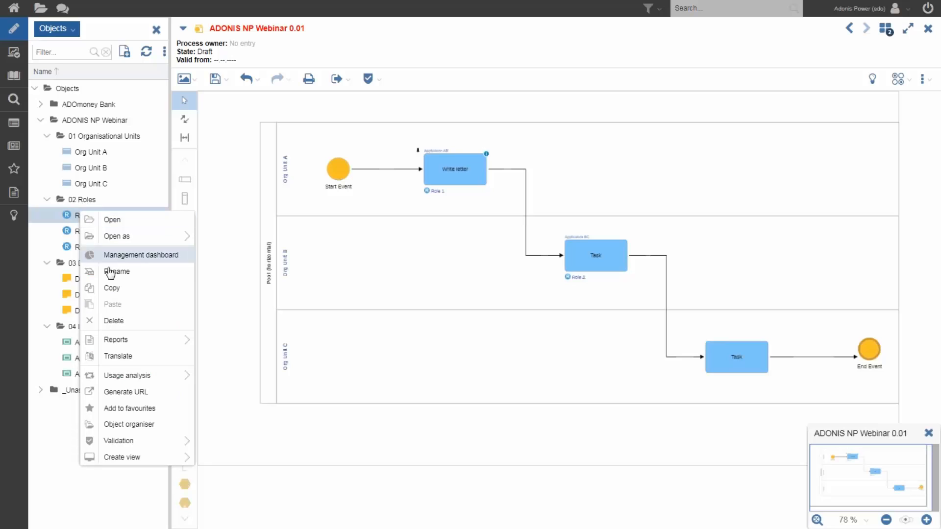
{"action": "mouse_move", "coordinate": [140, 373]}
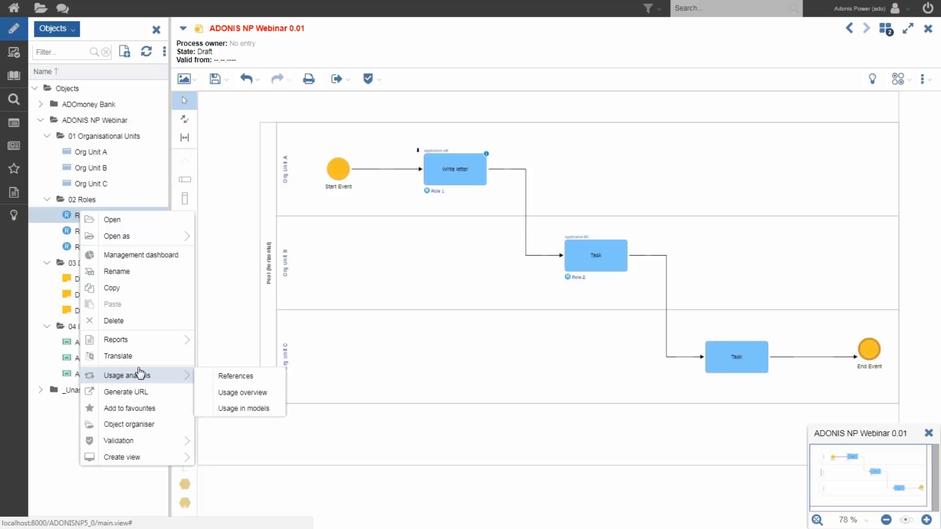
{"action": "left_click", "coordinate": [234, 376]}
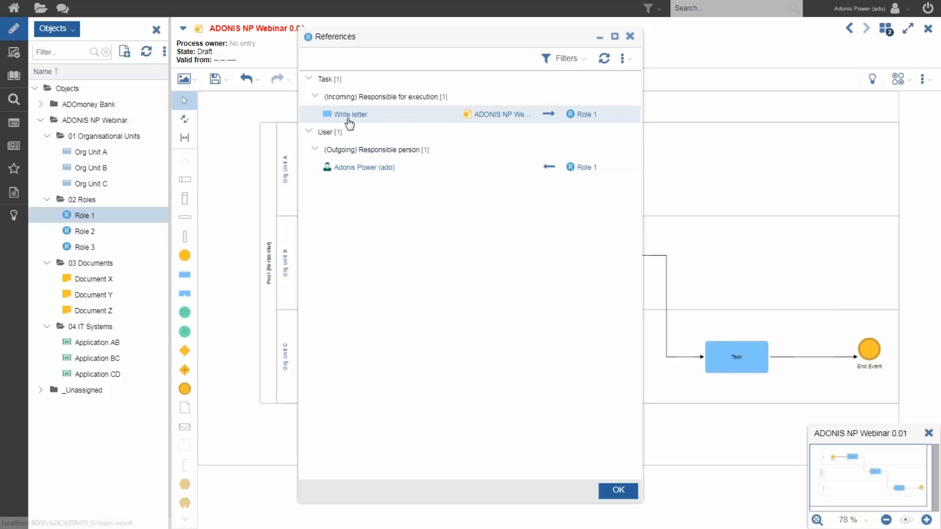
{"action": "left_click", "coordinate": [619, 491]}
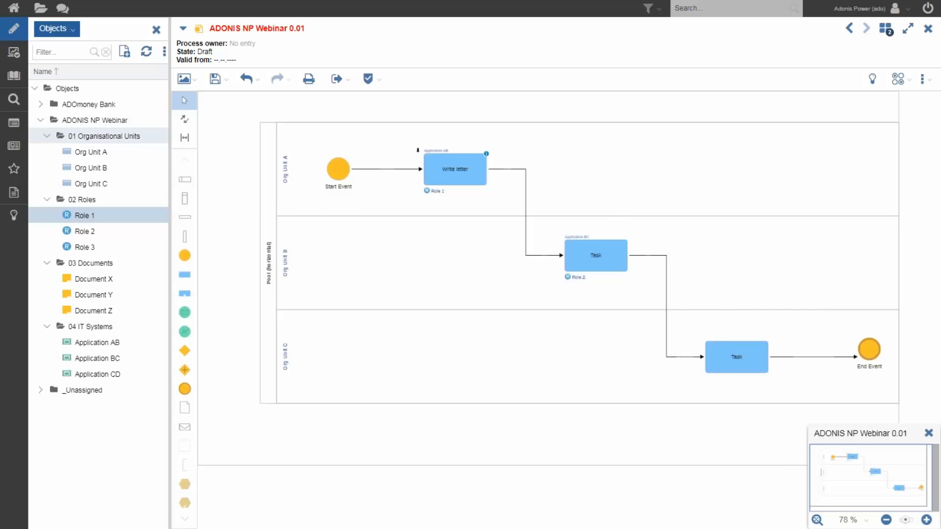
Step: Switch from the object catalogue to the models and open the ADOmoney Bank process map from the 01 Processes folder
{"action": "left_click", "coordinate": [40, 120]}
{"action": "left_click", "coordinate": [40, 105]}
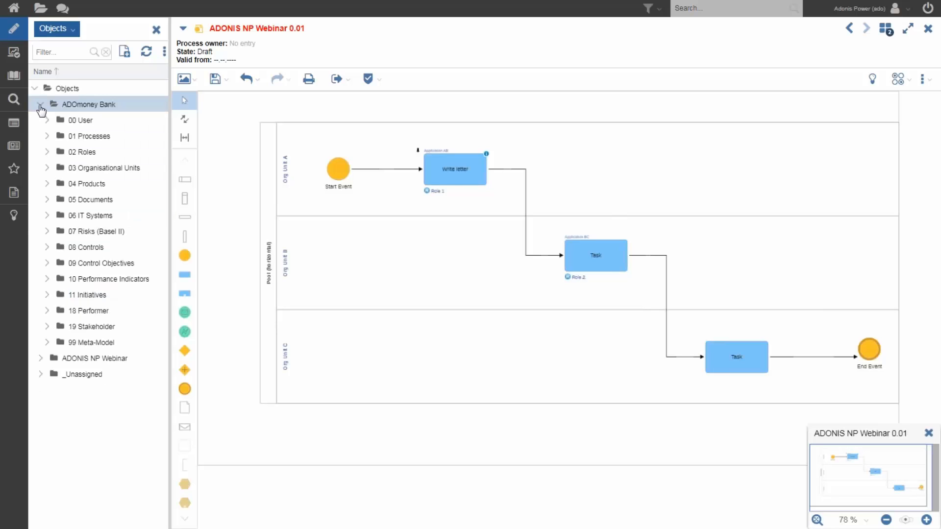
{"action": "left_click", "coordinate": [56, 29]}
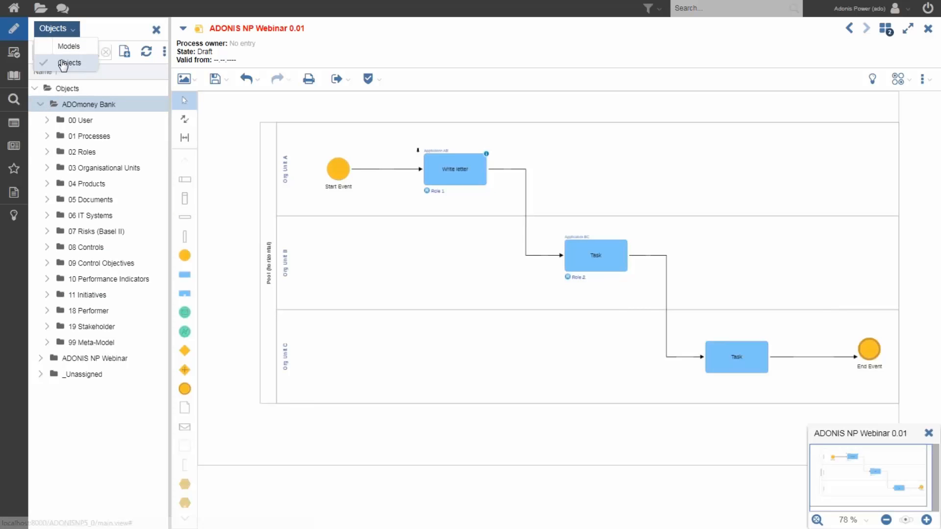
{"action": "left_click", "coordinate": [54, 46]}
{"action": "left_click", "coordinate": [40, 120]}
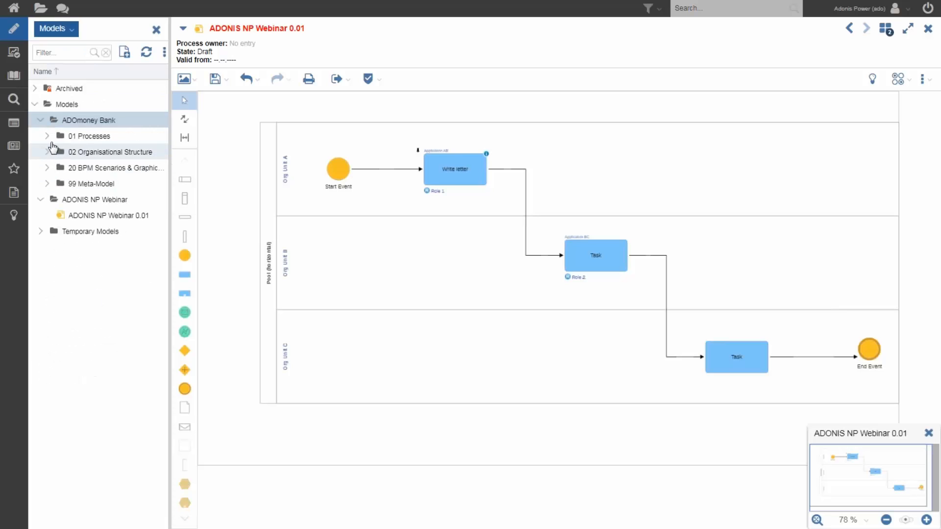
{"action": "left_click", "coordinate": [51, 138]}
{"action": "double_click", "coordinate": [111, 214]}
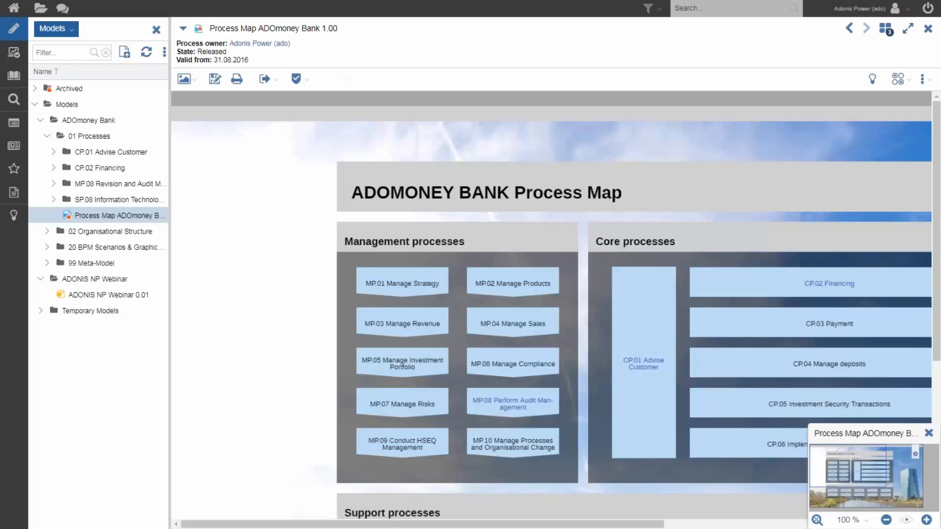
Step: Hide the model catalogue and examine the descriptions of the Advise Customer, Financing and Payment core processes in the map
{"action": "left_click", "coordinate": [156, 30]}
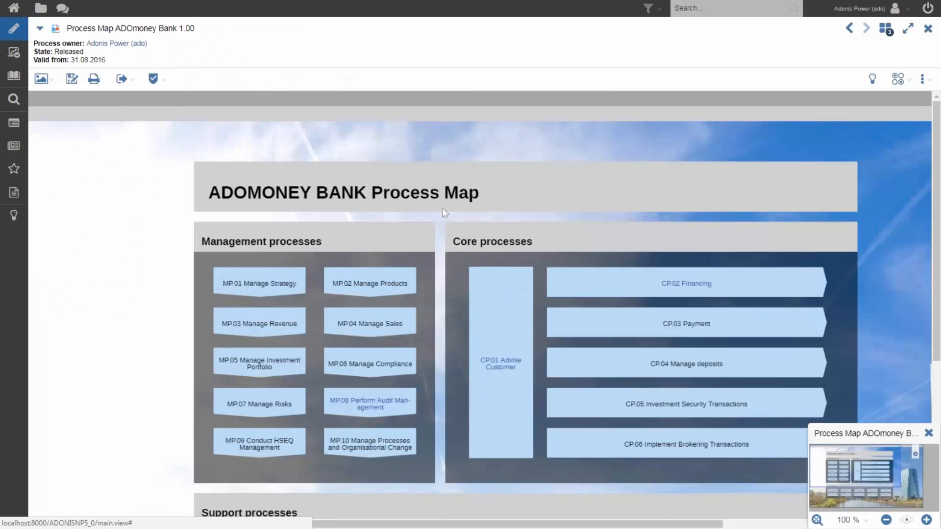
{"action": "left_click", "coordinate": [885, 520]}
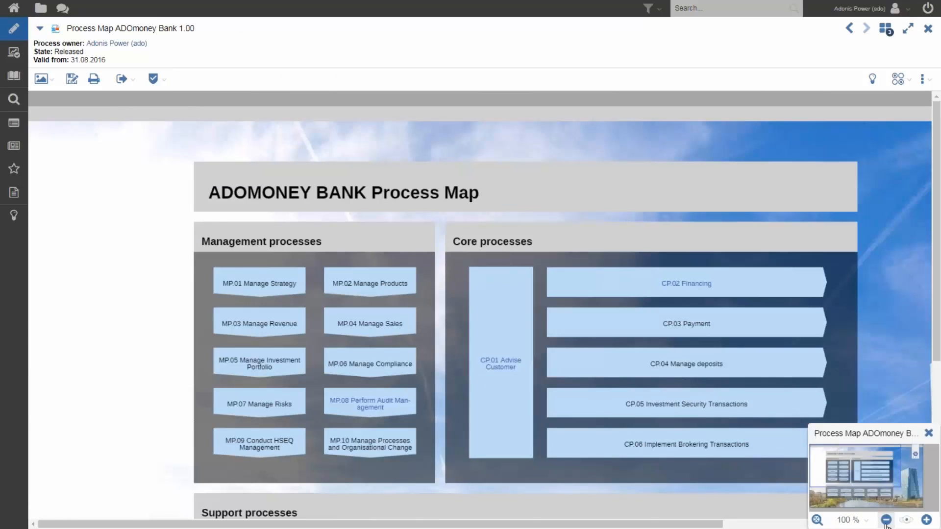
{"action": "left_click", "coordinate": [886, 520]}
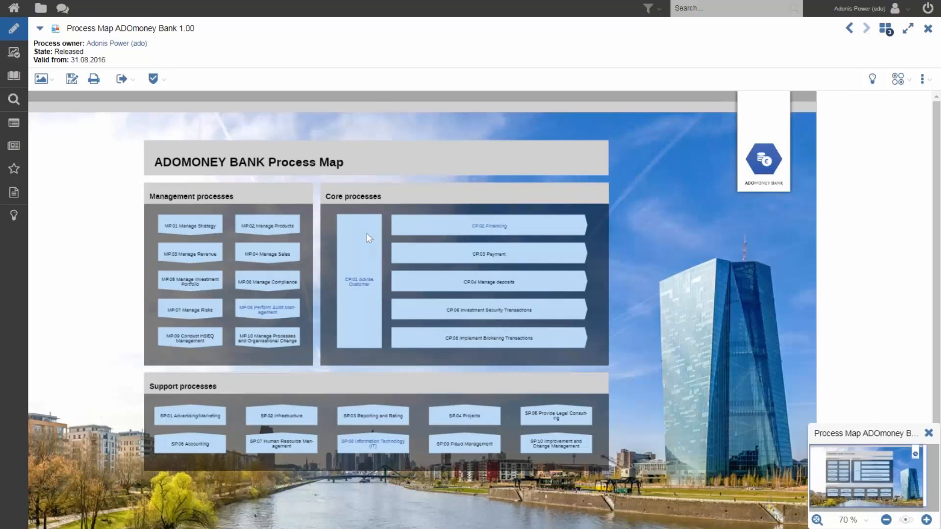
{"action": "mouse_move", "coordinate": [368, 226]}
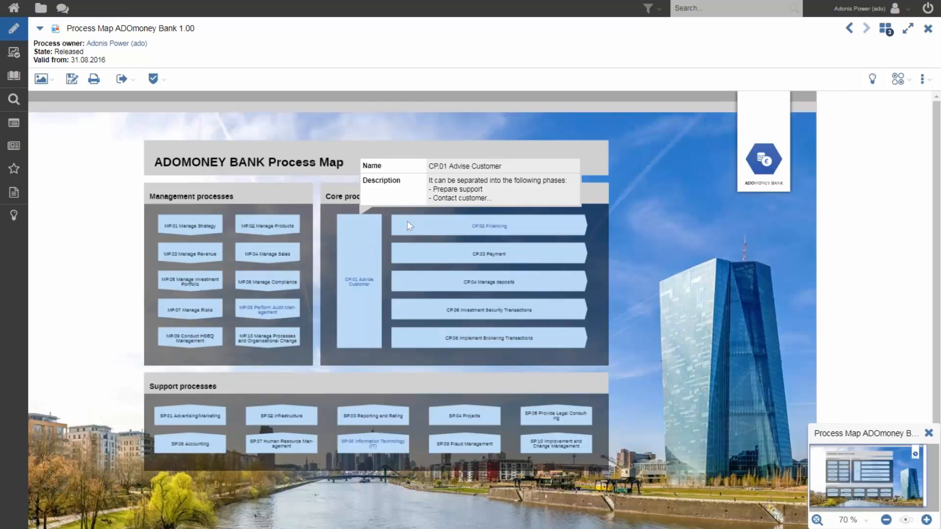
{"action": "mouse_move", "coordinate": [499, 230]}
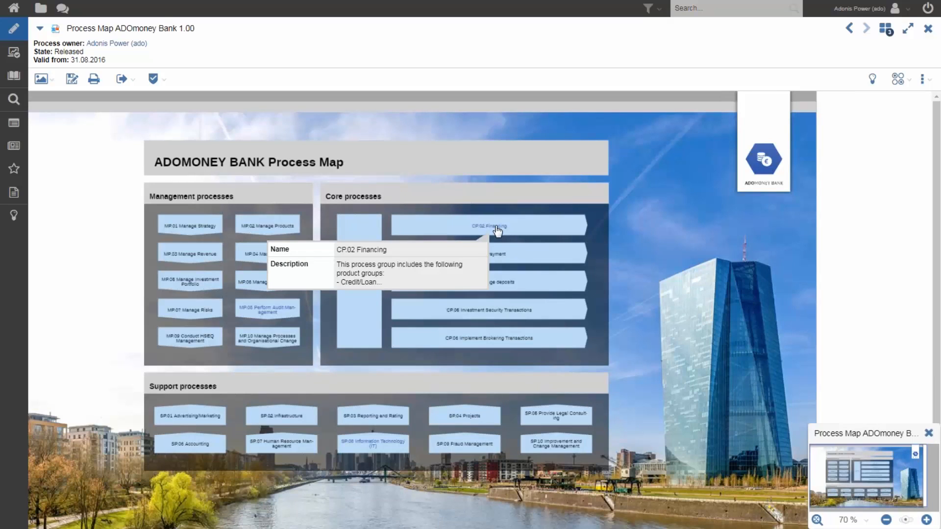
{"action": "mouse_move", "coordinate": [501, 258]}
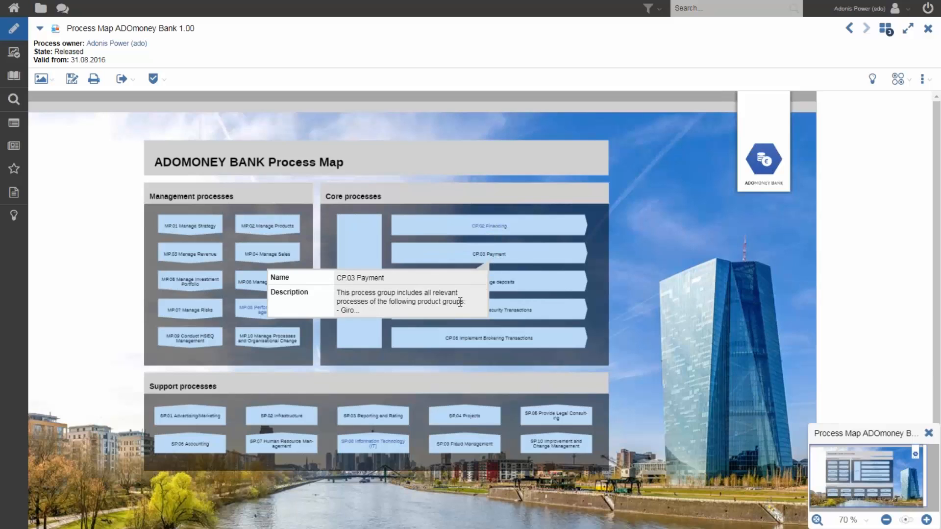
{"action": "mouse_move", "coordinate": [461, 300]}
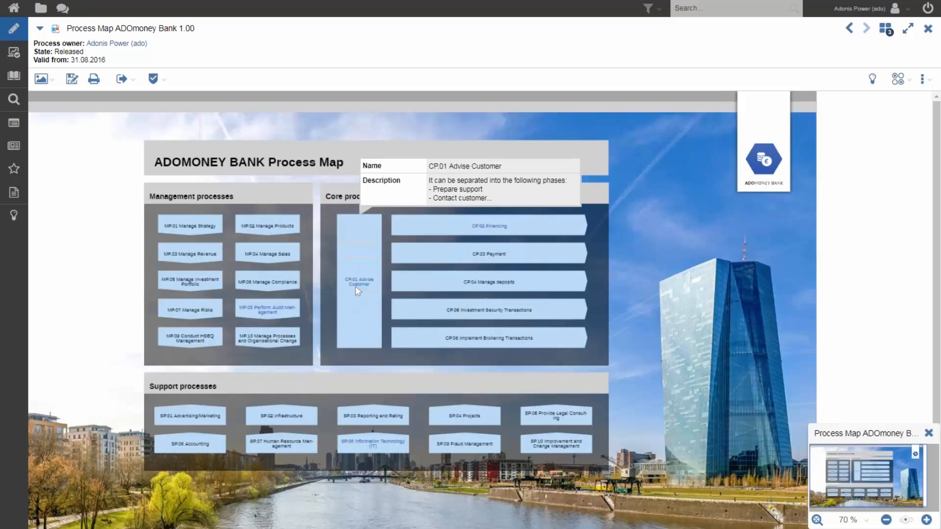
Step: Open the CP.01 Advise Customer process from the map, go into its CP.01.00 Create new customer process and review the diagram
{"action": "left_click", "coordinate": [355, 286]}
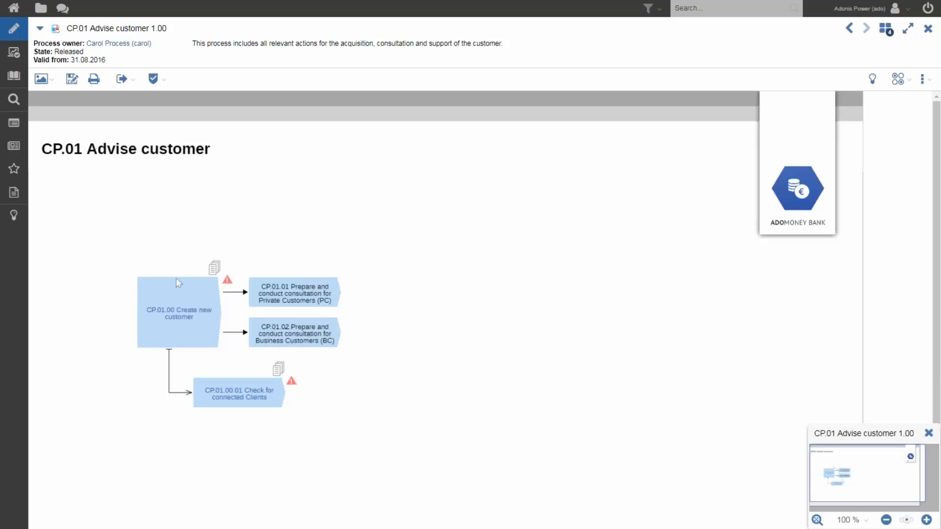
{"action": "left_click", "coordinate": [179, 318]}
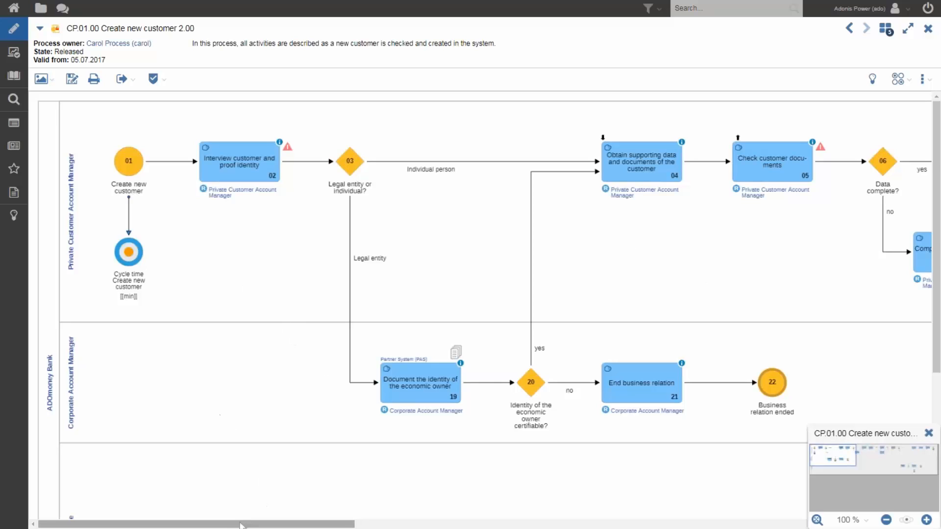
{"action": "mouse_move", "coordinate": [233, 525]}
{"action": "left_mouse_down"}
{"action": "mouse_move", "coordinate": [523, 519]}
{"action": "mouse_move", "coordinate": [216, 520]}
{"action": "left_mouse_up"}
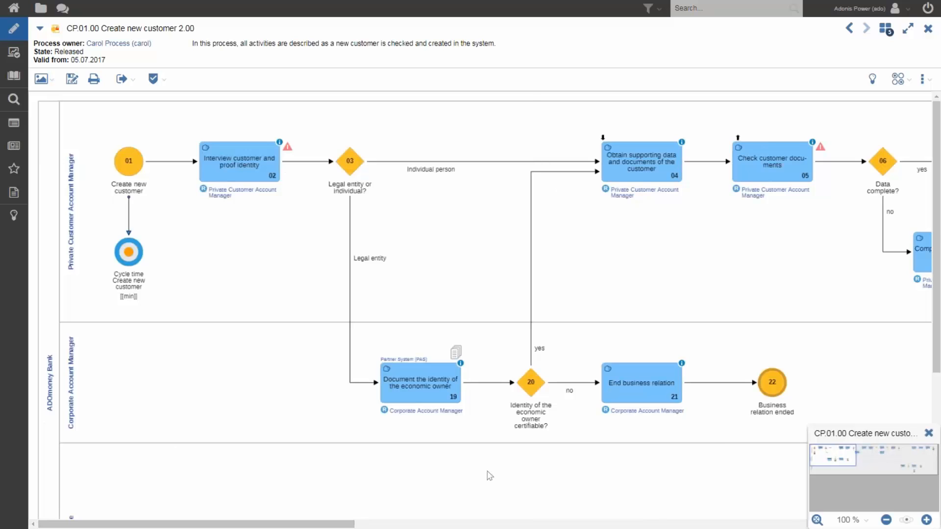
{"action": "scroll", "coordinate": [476, 464], "scroll_direction": "down", "scroll_amount": 3}
{"action": "scroll", "coordinate": [475, 461], "scroll_direction": "down", "scroll_amount": 3}
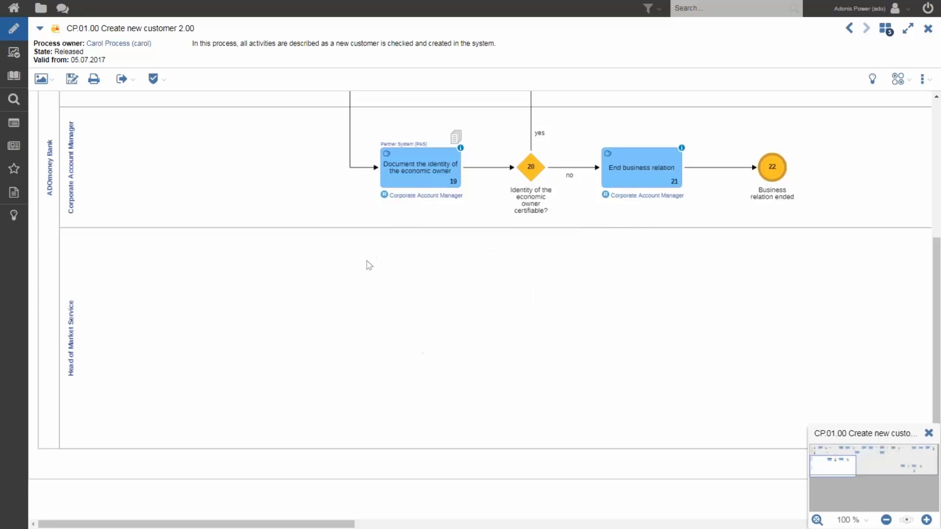
{"action": "mouse_move", "coordinate": [423, 170]}
Step: Locate the released process in the model catalogue, open CP.01.00 Create new customer 2.01 from the same folder, and hide the catalogue
{"action": "right_click", "coordinate": [407, 467]}
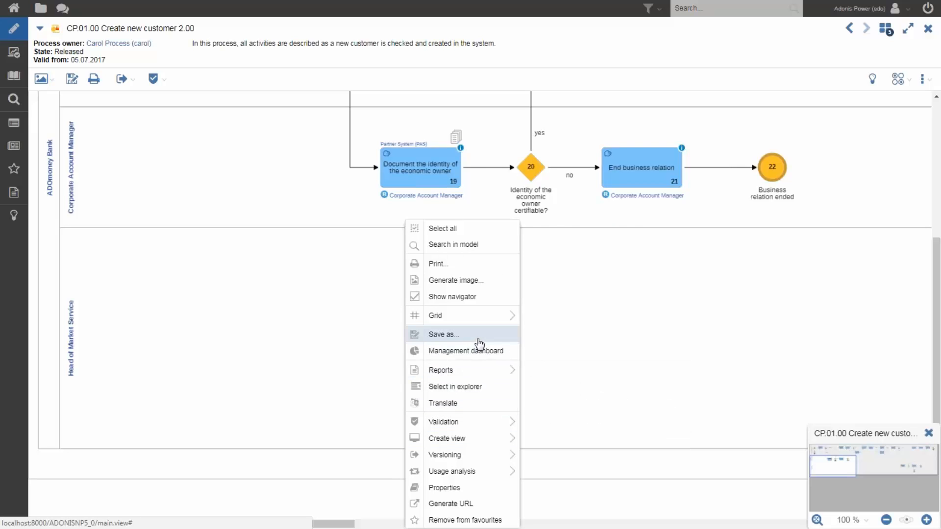
{"action": "left_click", "coordinate": [471, 387]}
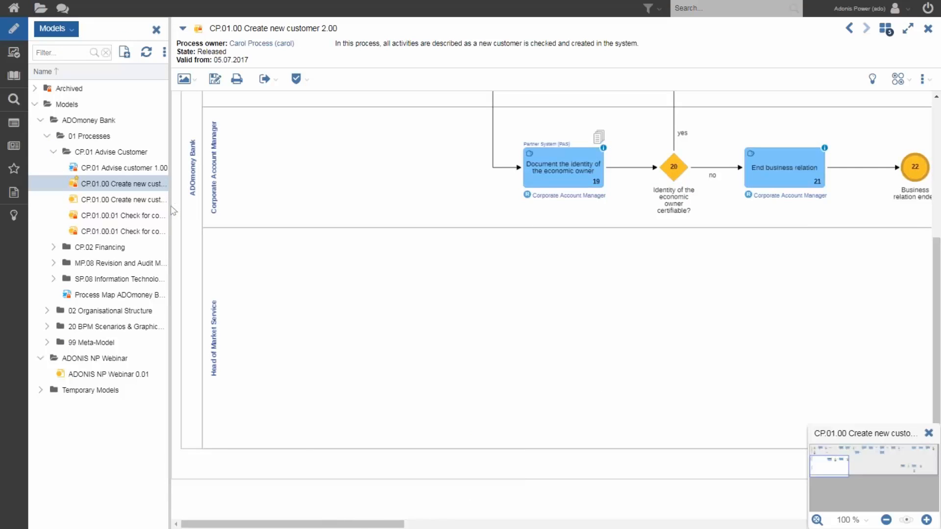
{"action": "left_click_drag", "start_coordinate": [173, 210], "coordinate": [217, 205]}
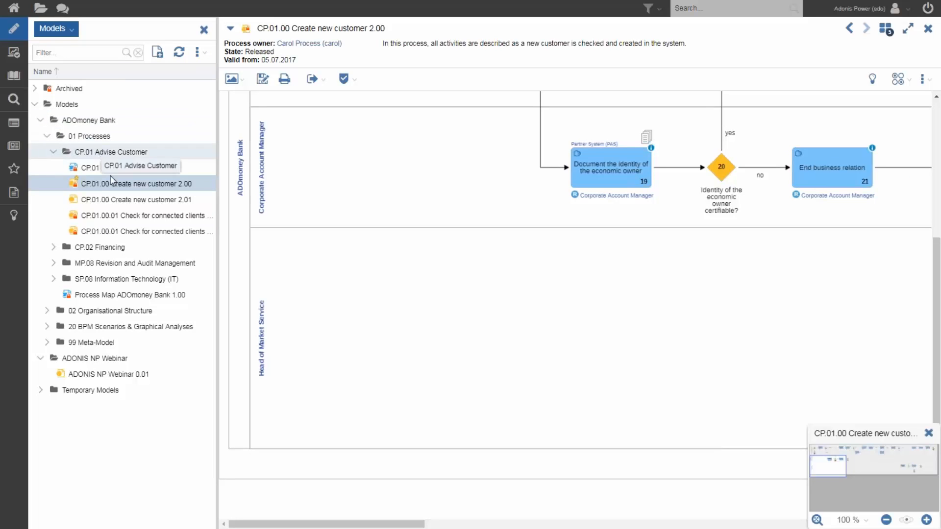
{"action": "left_click", "coordinate": [134, 201]}
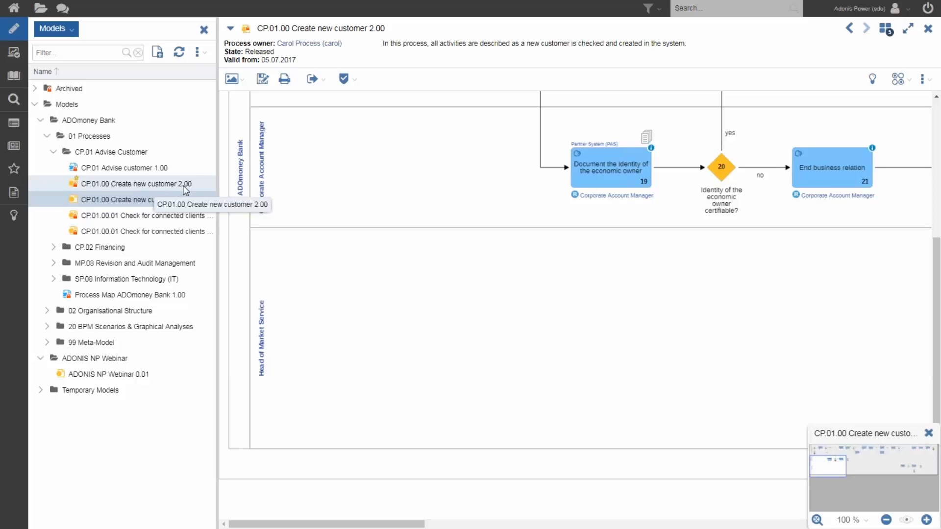
{"action": "double_click", "coordinate": [152, 200]}
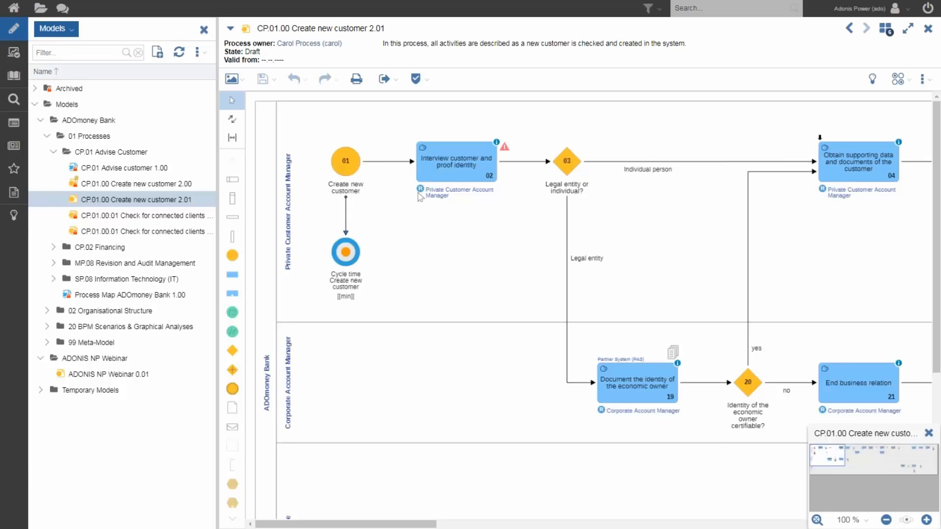
{"action": "left_click", "coordinate": [204, 30]}
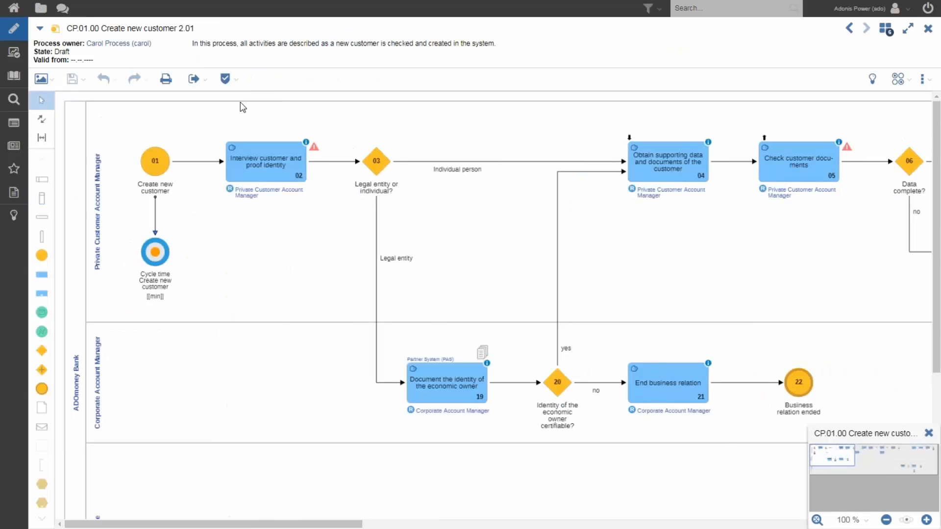
Step: Show the comments on the draft, expand the replies about the KYC initiative, and examine the KYC activities in the diagram
{"action": "left_click", "coordinate": [62, 8]}
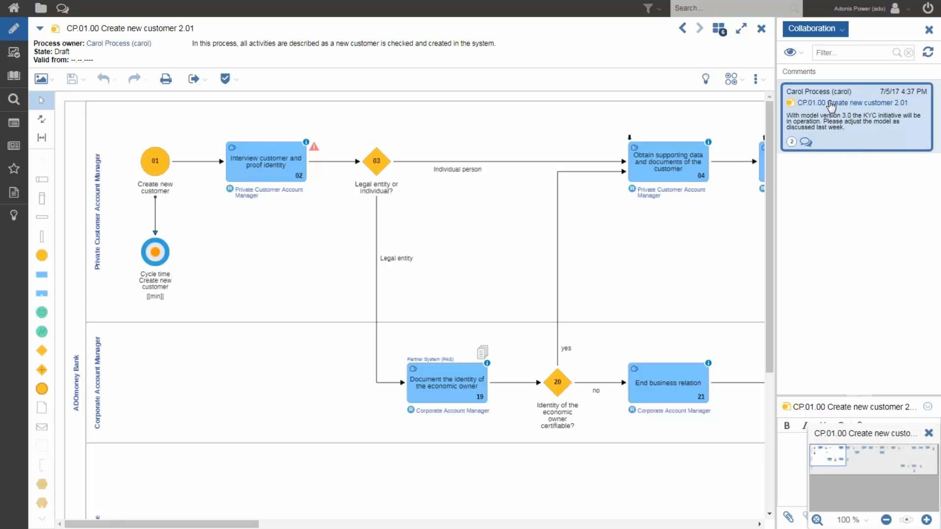
{"action": "left_click", "coordinate": [791, 142]}
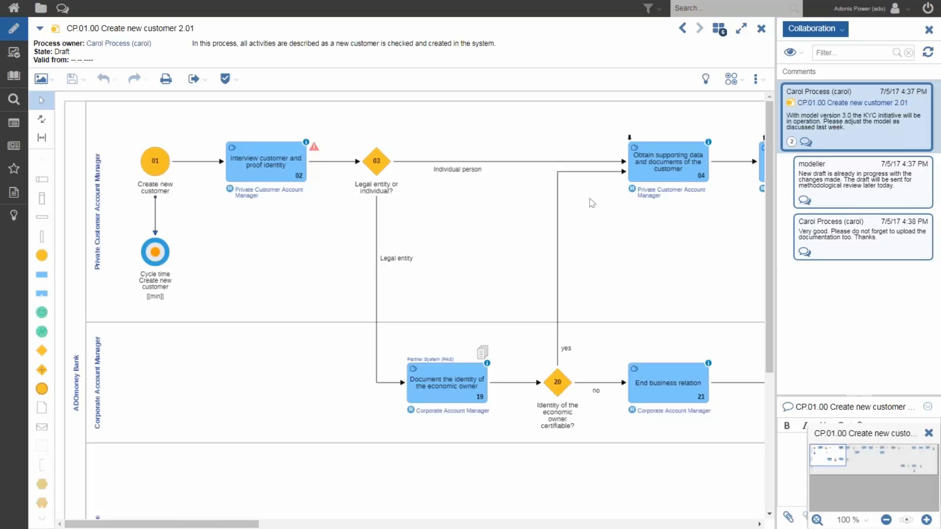
{"action": "left_click_drag", "start_coordinate": [165, 524], "coordinate": [452, 526]}
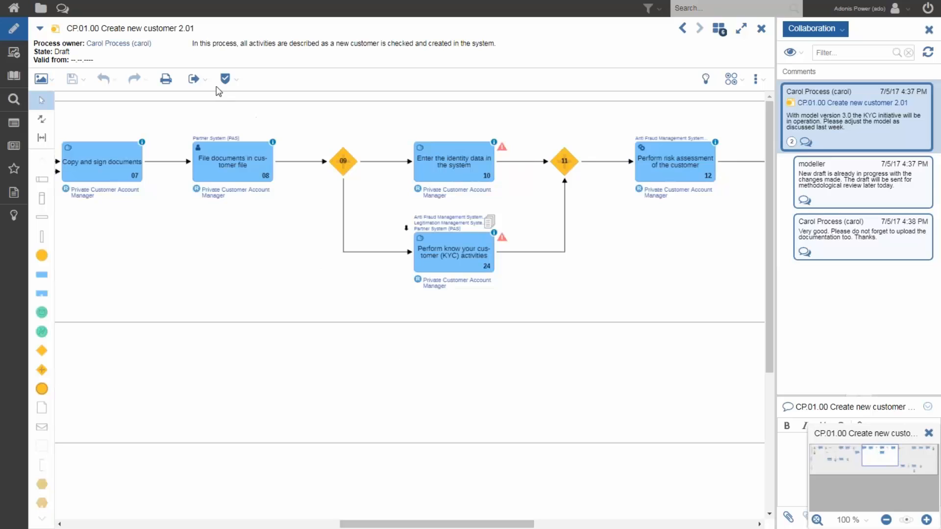
Step: Submit the CP.01.00 Create new customer 2.01 draft to methodical review
{"action": "left_click", "coordinate": [194, 78]}
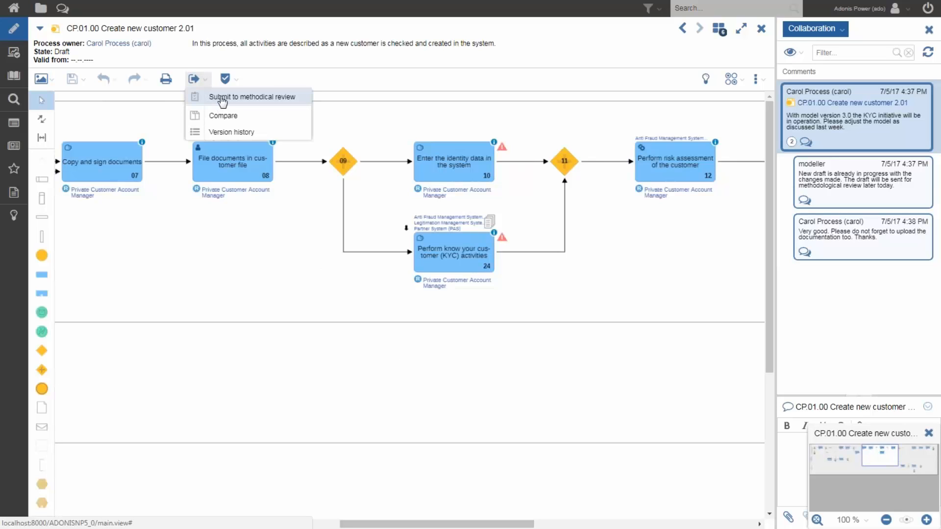
{"action": "left_click", "coordinate": [222, 101]}
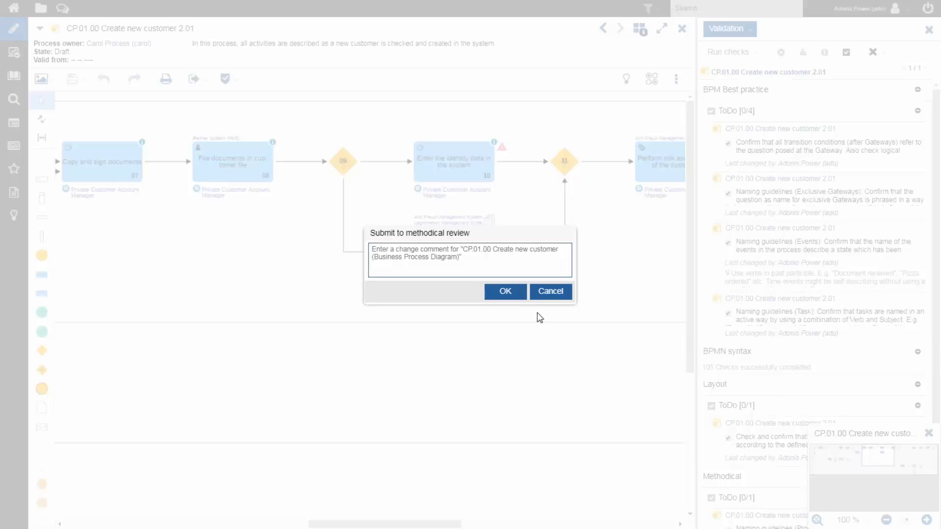
{"action": "left_click", "coordinate": [504, 293]}
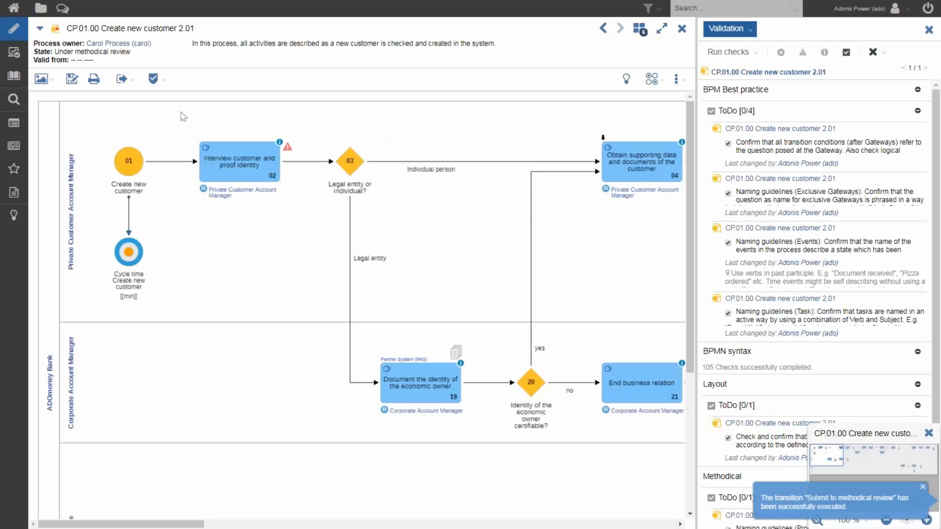
Step: Submit CP.01.00 Create new customer 2.01 to business review and close the validation results
{"action": "left_click", "coordinate": [123, 80]}
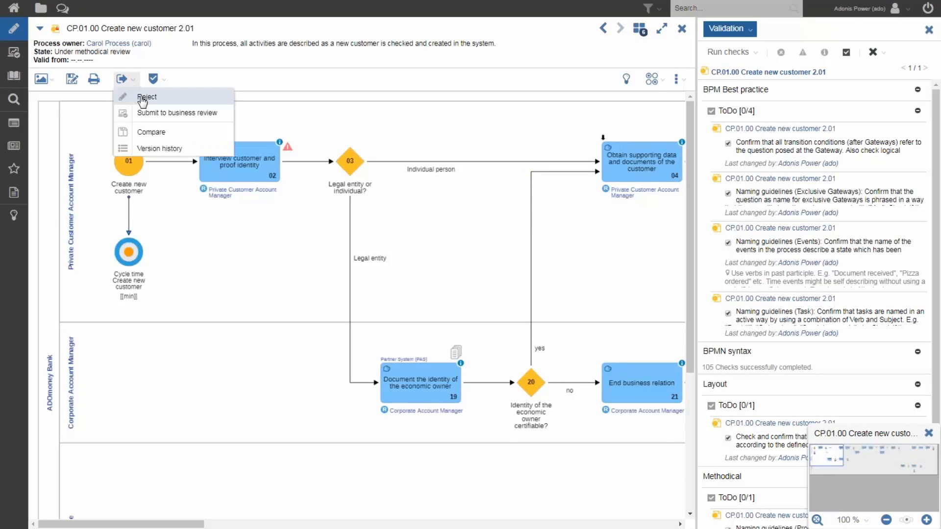
{"action": "left_click", "coordinate": [163, 114]}
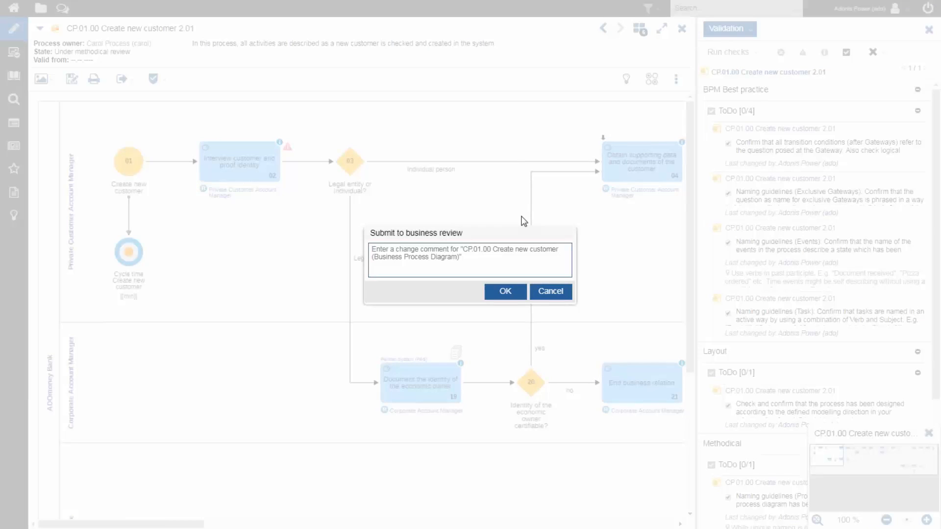
{"action": "left_click", "coordinate": [510, 297]}
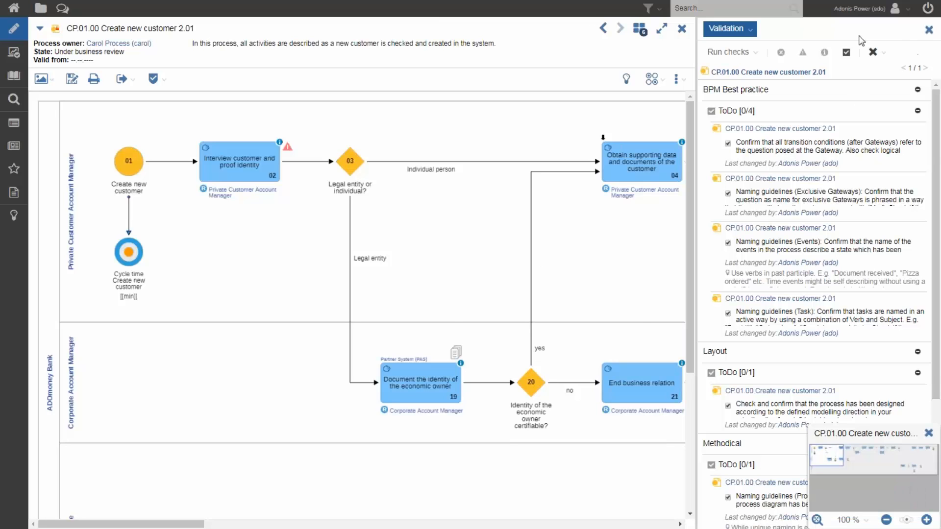
{"action": "left_click", "coordinate": [928, 30]}
{"action": "key", "text": "alt+Tab"}
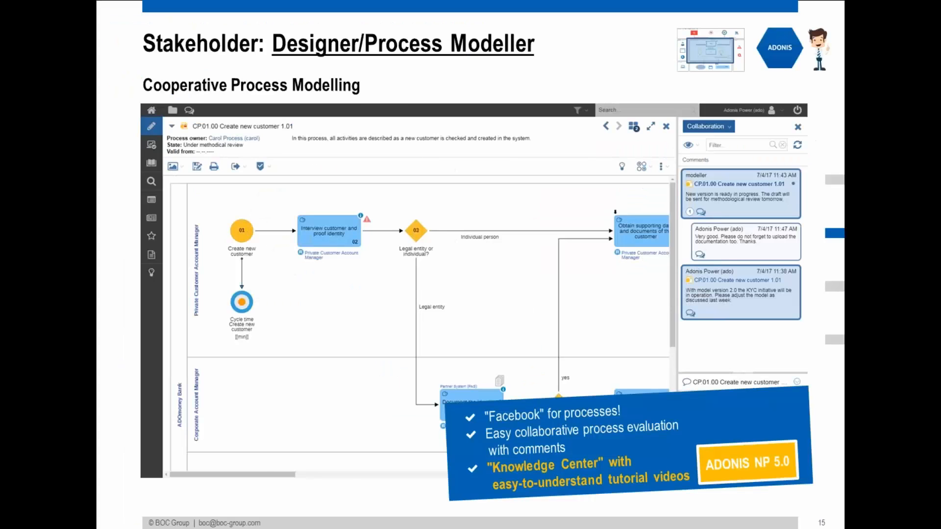
{"action": "key", "text": "Right"}
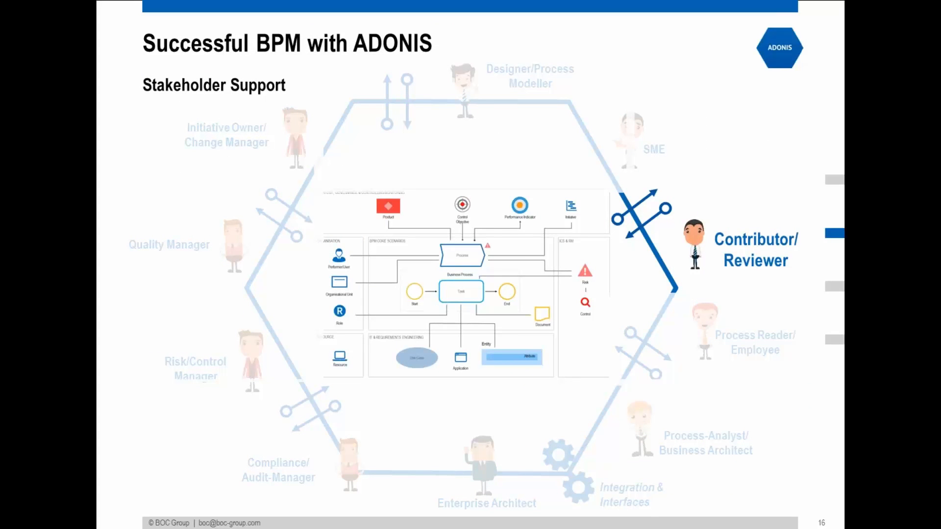
{"action": "key", "text": "Right"}
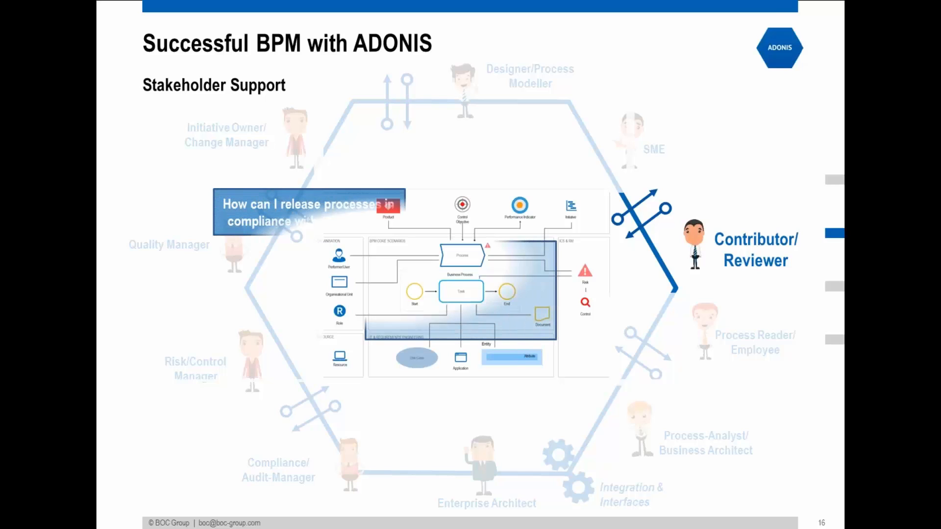
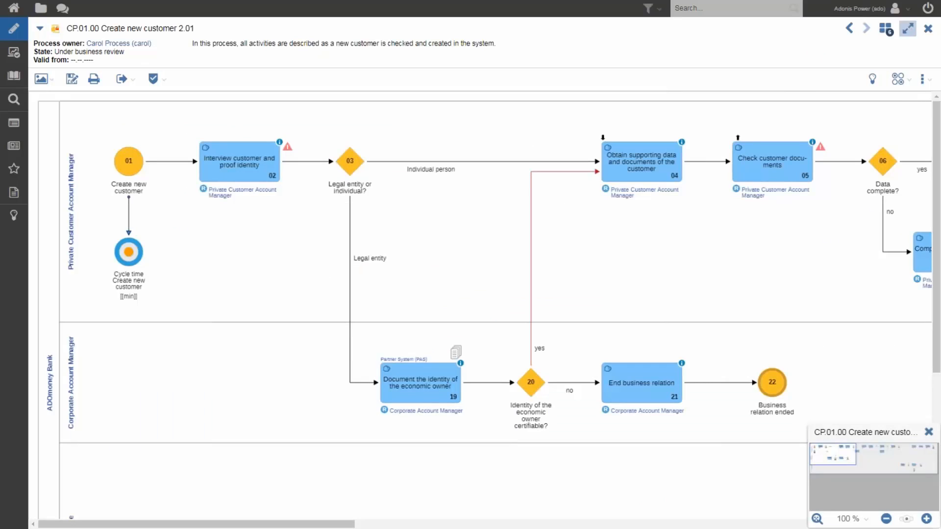
Step: Log out, saving the unsaved ADONIS NP Webinar model, and log in with the process owner's account
{"action": "left_click", "coordinate": [928, 8]}
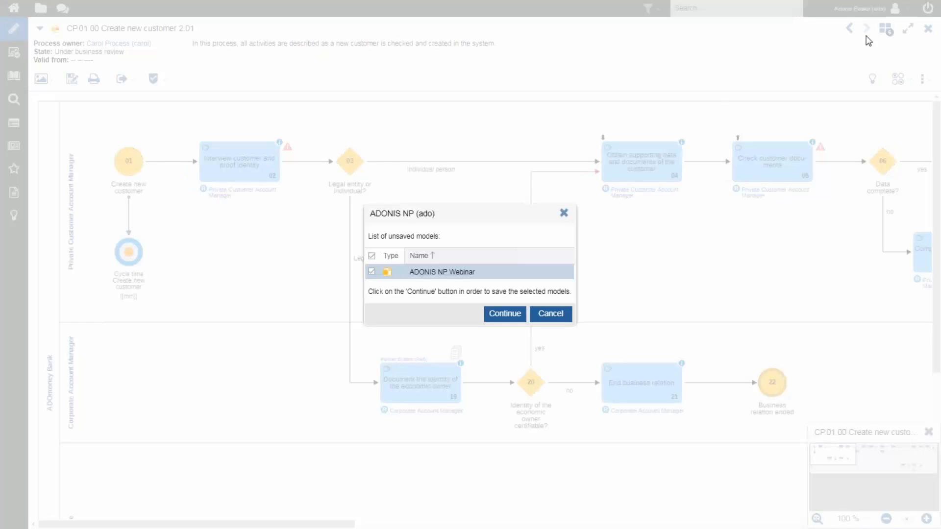
{"action": "left_click", "coordinate": [499, 317]}
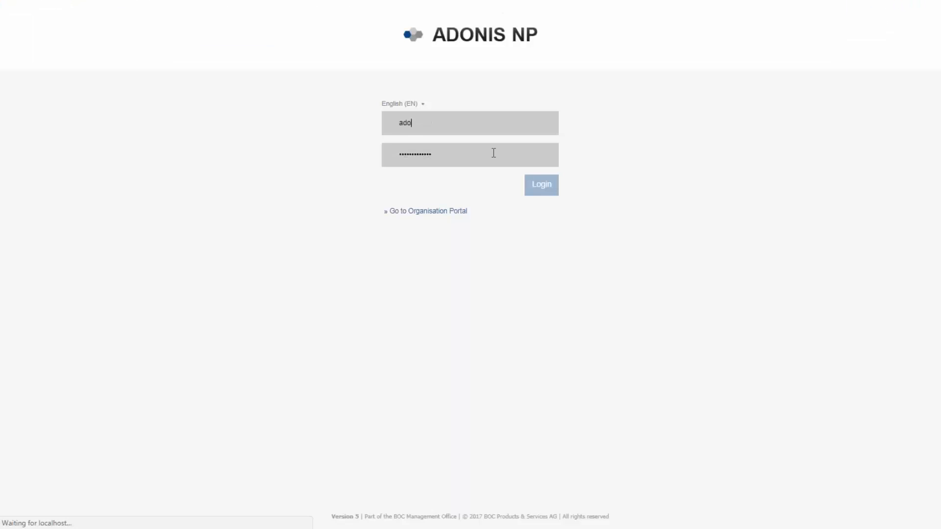
{"action": "left_click", "coordinate": [439, 125]}
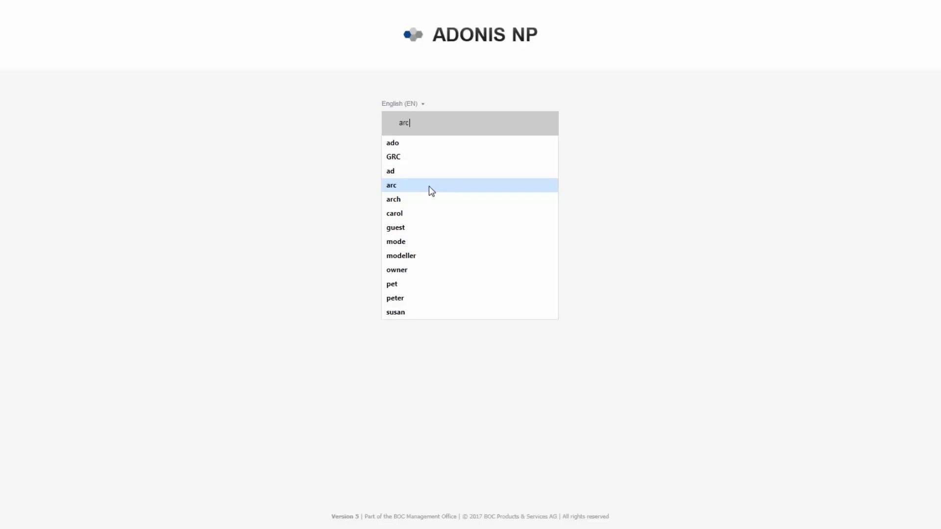
{"action": "left_click", "coordinate": [428, 212]}
{"action": "left_click", "coordinate": [539, 185]}
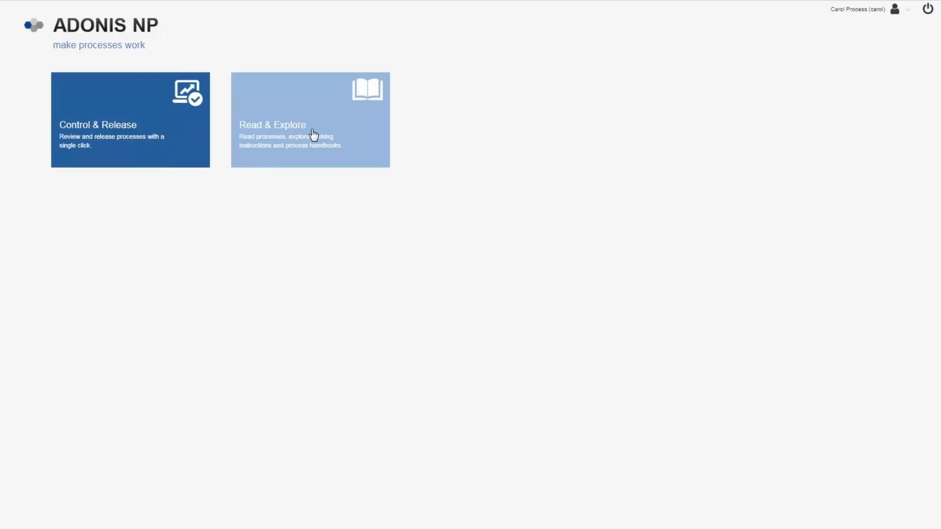
Step: Enter the Control & Release scenario, show the pending actions for CP.01.00 Create new customer 2.01, and open that process
{"action": "left_click", "coordinate": [118, 130]}
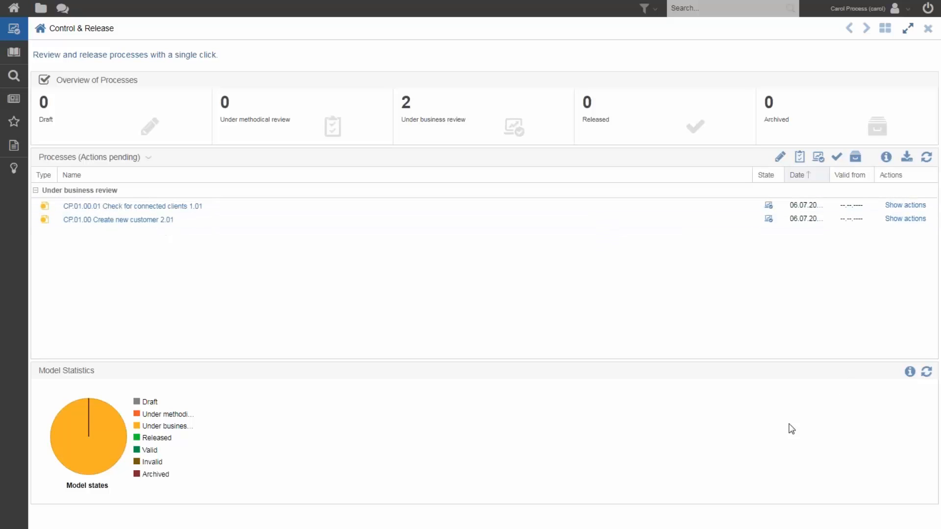
{"action": "left_click", "coordinate": [890, 219]}
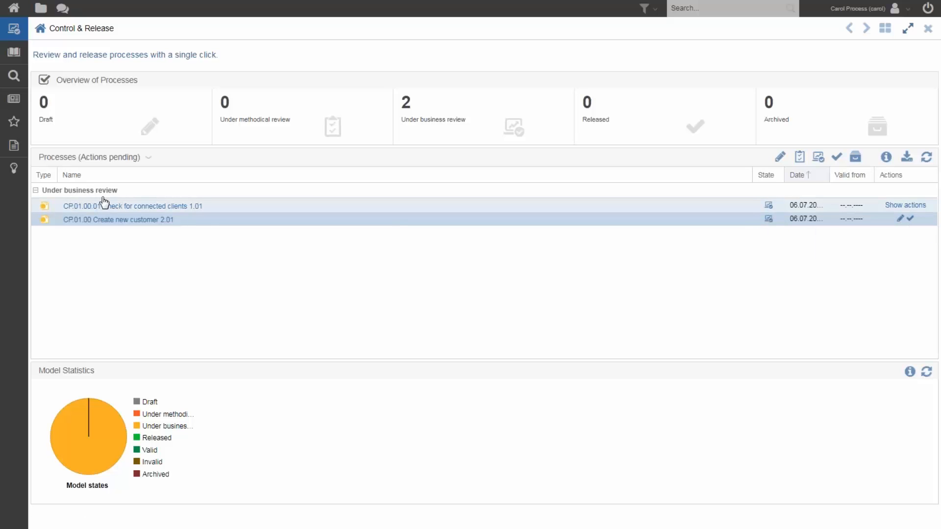
{"action": "left_click", "coordinate": [116, 221]}
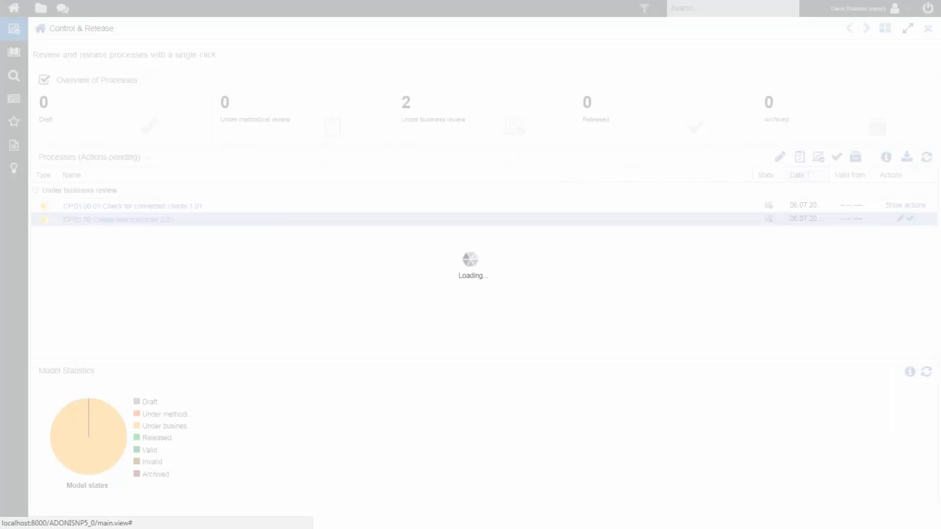
Step: Locate the open CP.01.00 Create new customer 2.01 process in the model catalogue
{"action": "right_click", "coordinate": [458, 308]}
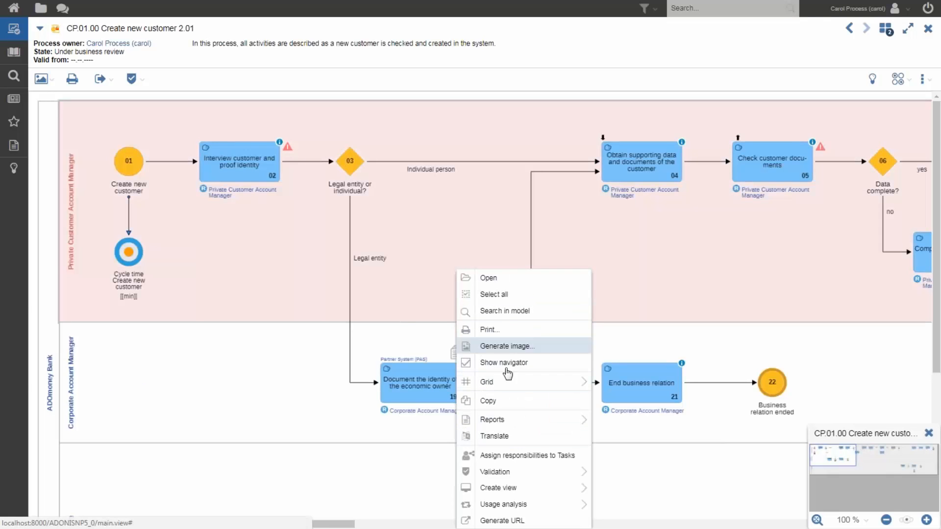
{"action": "scroll", "coordinate": [652, 469], "scroll_direction": "down", "scroll_amount": 5}
{"action": "right_click", "coordinate": [646, 496]}
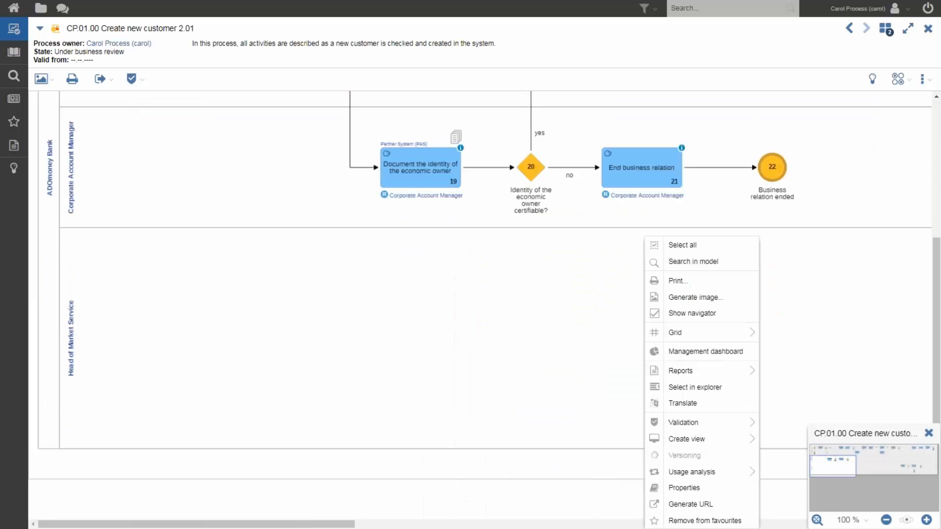
{"action": "left_click", "coordinate": [686, 388]}
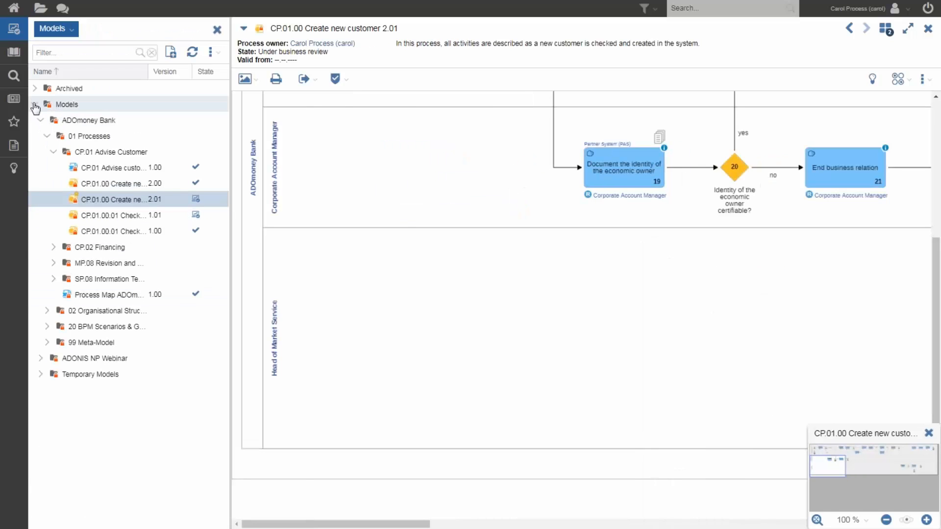
Step: Expand the Archived folder down to CP.01 Advise Customer and select version 1.00 of the Create new customer process
{"action": "left_click", "coordinate": [36, 89]}
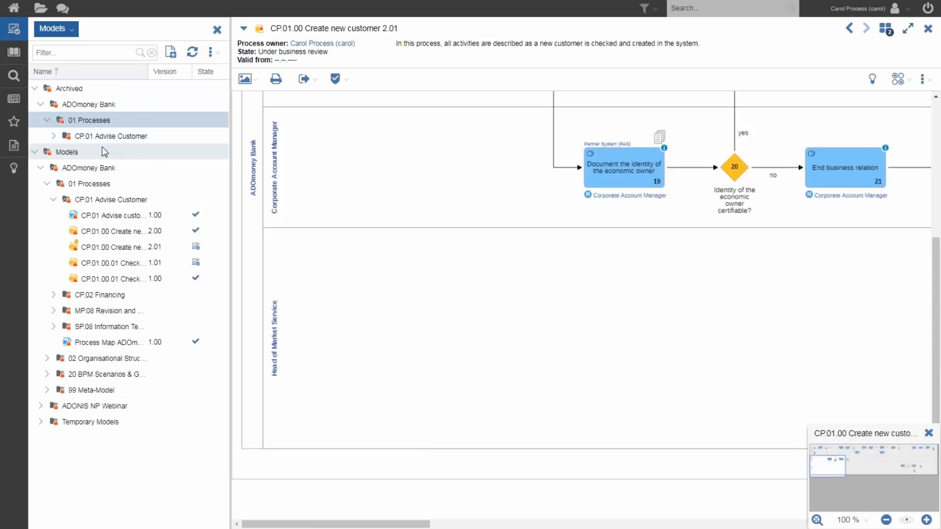
{"action": "left_click", "coordinate": [54, 136]}
{"action": "left_click", "coordinate": [105, 152]}
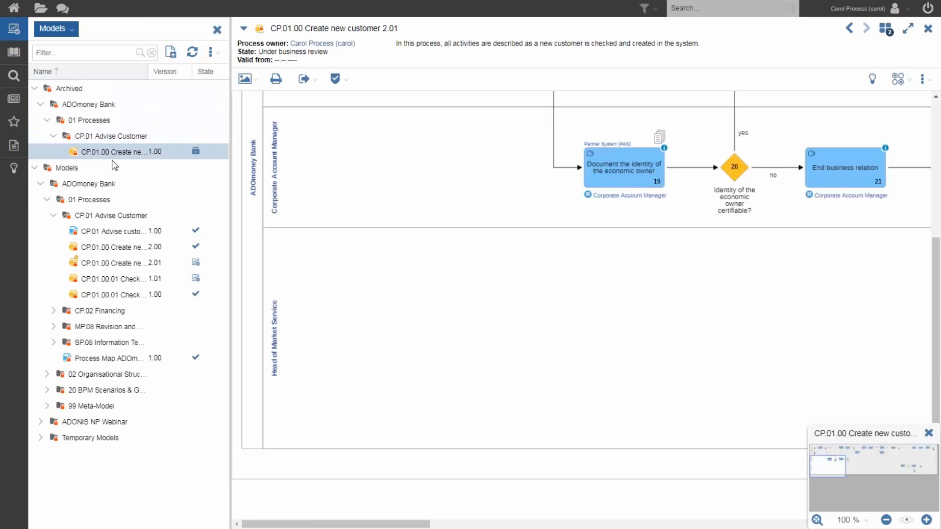
Step: Compare CP.01.00 Create new customer 2.01 with its archived version 1.00
{"action": "left_click", "coordinate": [150, 265], "text": "shift"}
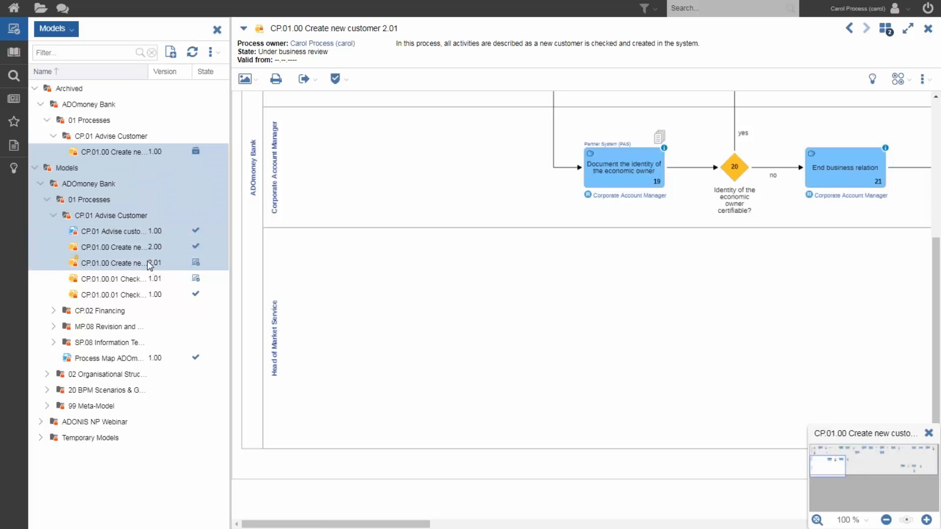
{"action": "left_click", "coordinate": [150, 265]}
{"action": "left_click", "coordinate": [117, 153], "text": "ctrl"}
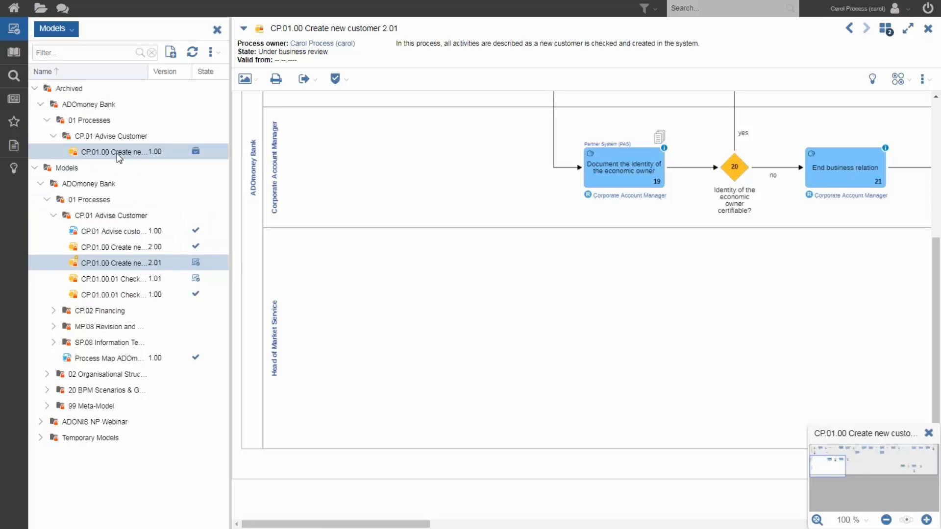
{"action": "right_click", "coordinate": [133, 265]}
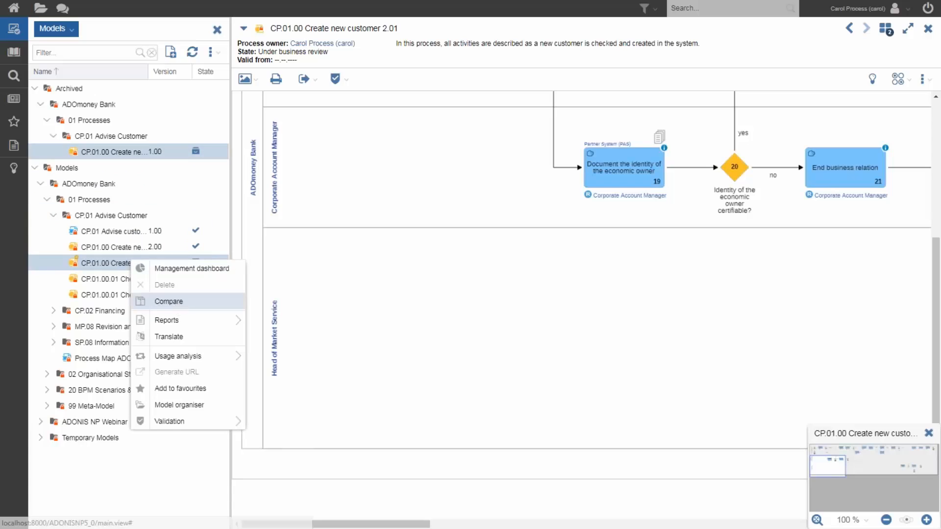
{"action": "left_click", "coordinate": [172, 302]}
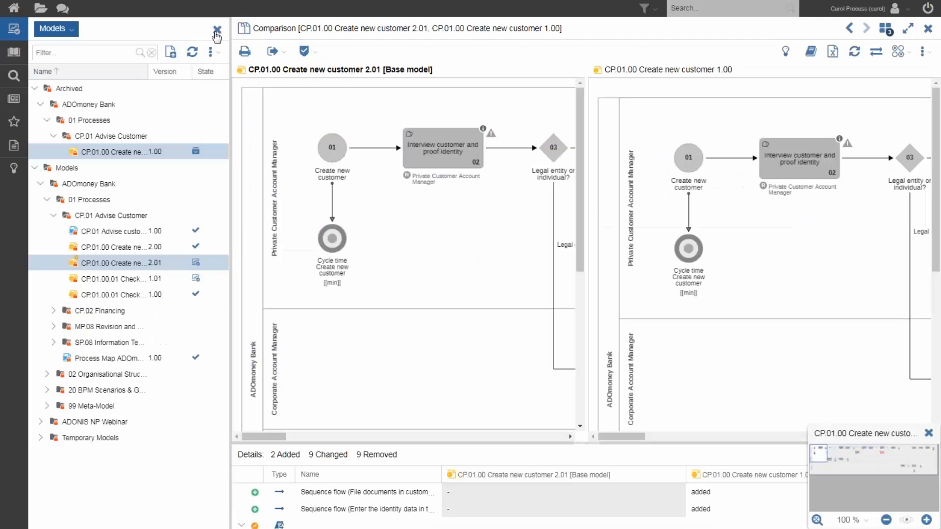
Step: Hide the model catalogue, enlarge the comparison's details list, and swap the compared models so that version 1.00 is the base model
{"action": "left_click", "coordinate": [216, 30]}
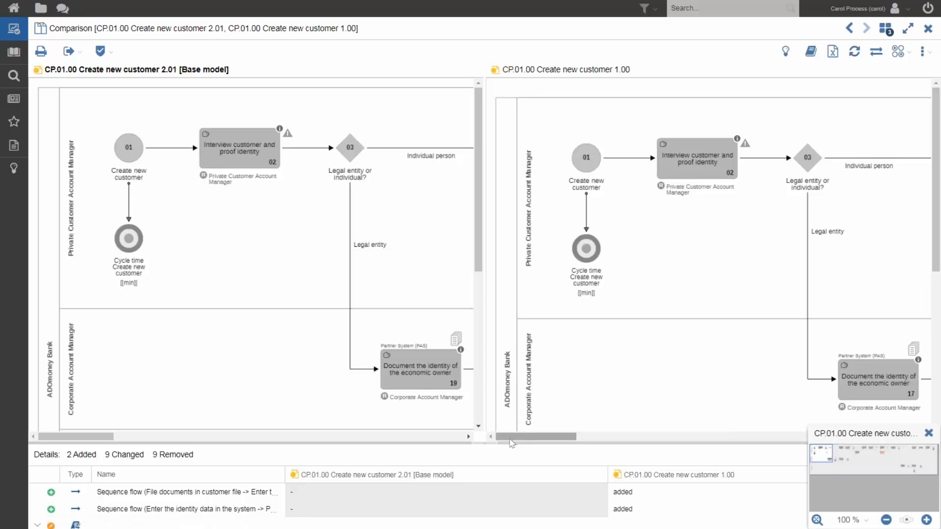
{"action": "left_click_drag", "start_coordinate": [488, 439], "coordinate": [482, 388]}
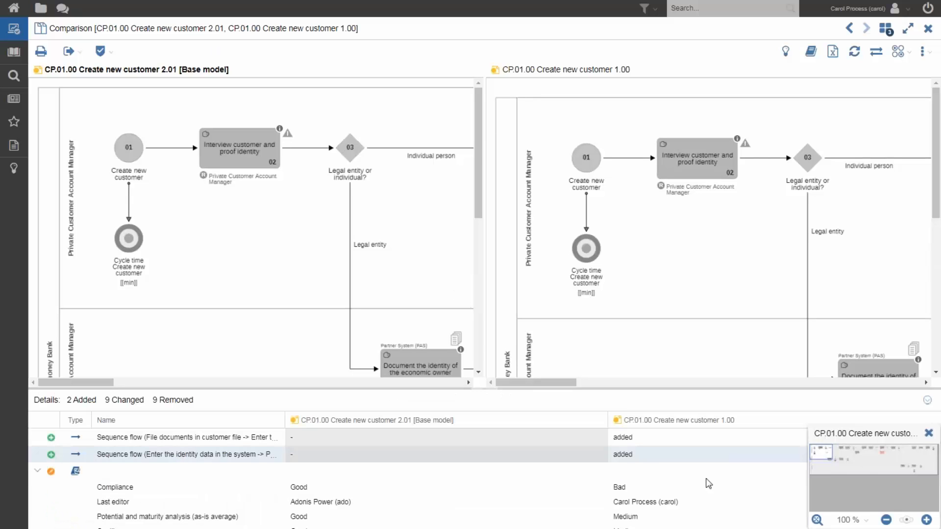
{"action": "left_click", "coordinate": [886, 520]}
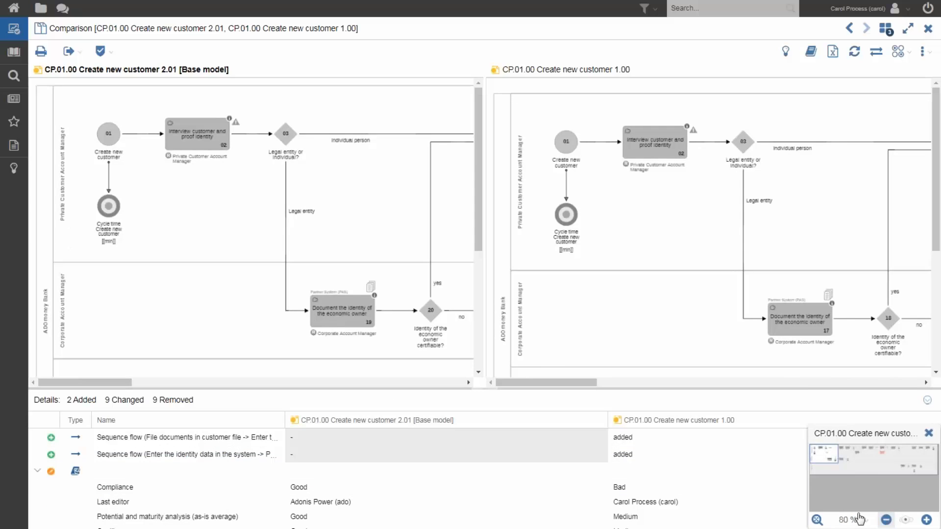
{"action": "left_click", "coordinate": [886, 520]}
{"action": "left_click_drag", "start_coordinate": [83, 383], "coordinate": [104, 384]}
{"action": "left_click", "coordinate": [876, 51]}
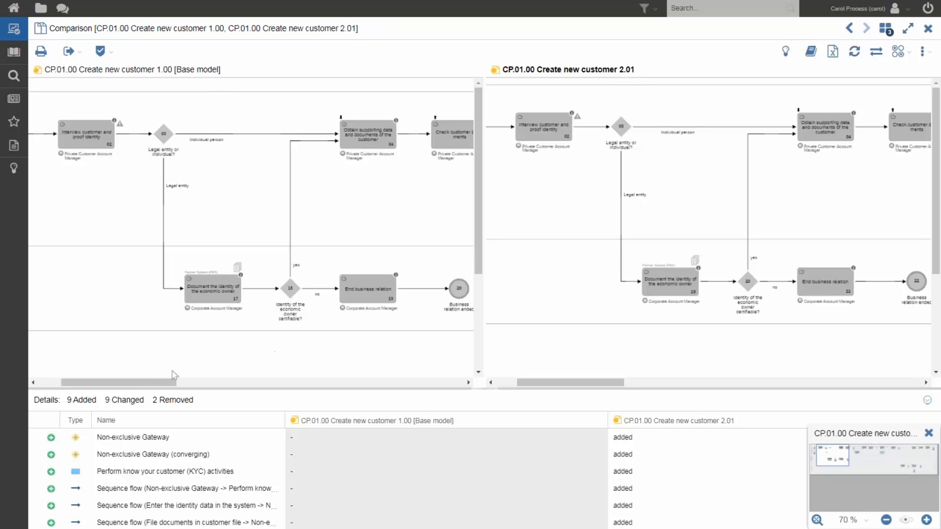
Step: Examine the added and removed elements in both diagrams and the attribute changes in the comparison's details list
{"action": "left_click_drag", "start_coordinate": [151, 384], "coordinate": [274, 380]}
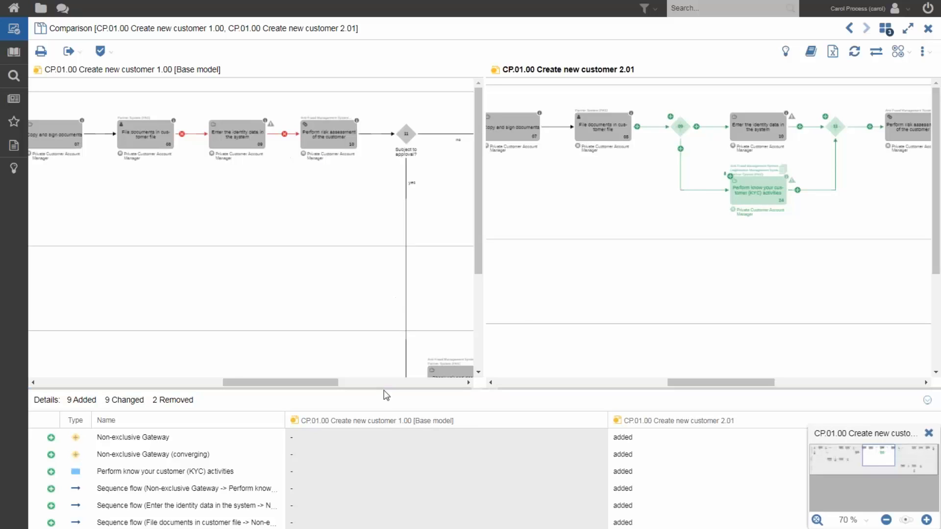
{"action": "left_click_drag", "start_coordinate": [490, 388], "coordinate": [493, 310]}
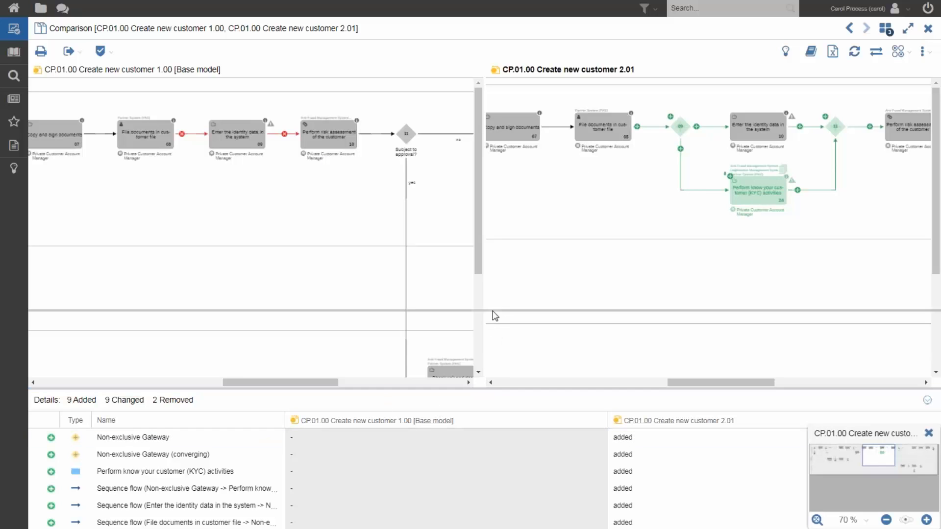
{"action": "scroll", "coordinate": [455, 417], "scroll_direction": "down", "scroll_amount": 5}
{"action": "scroll", "coordinate": [446, 411], "scroll_direction": "up", "scroll_amount": 4}
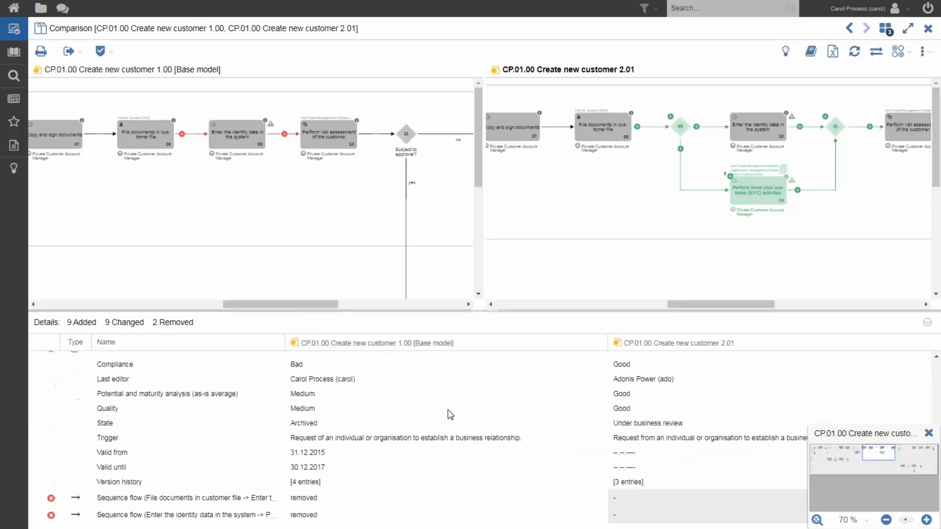
{"action": "scroll", "coordinate": [235, 451], "scroll_direction": "down", "scroll_amount": 3}
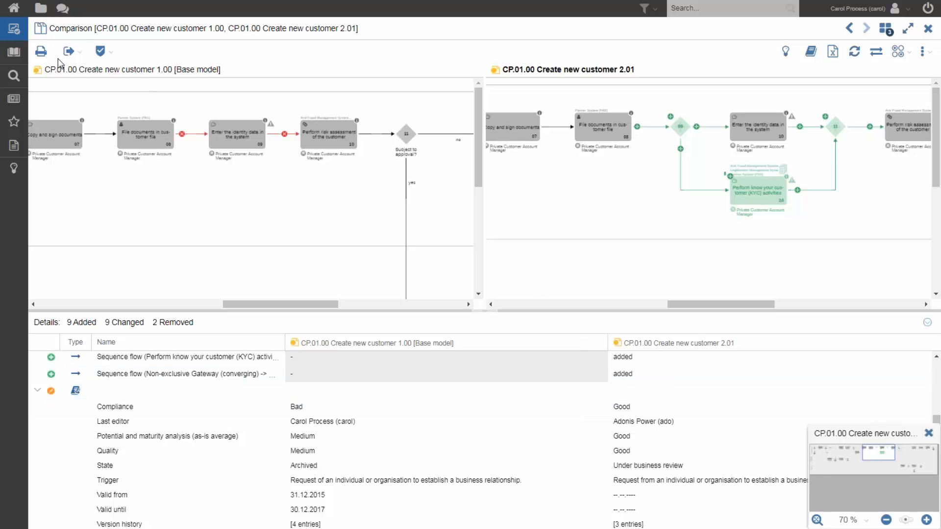
Step: Close the comparison of the two Create new customer versions
{"action": "left_click", "coordinate": [71, 51]}
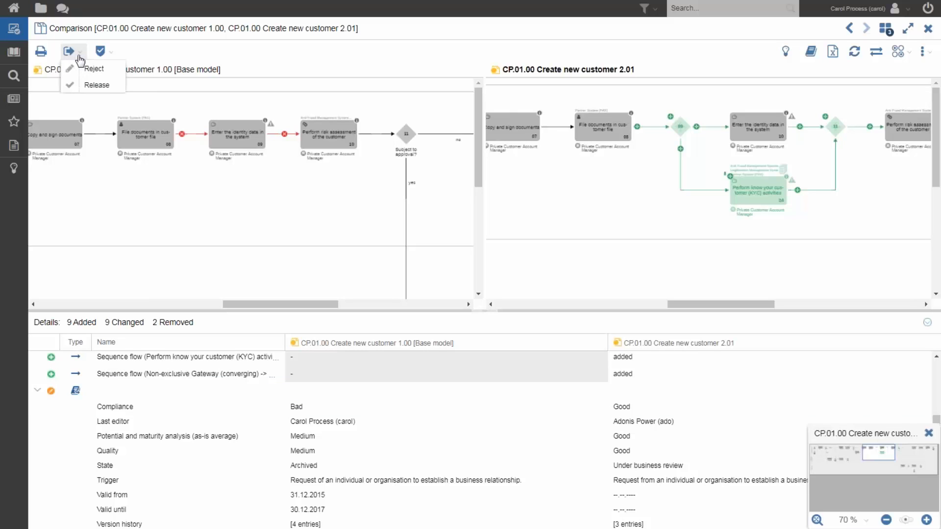
{"action": "left_click", "coordinate": [632, 210]}
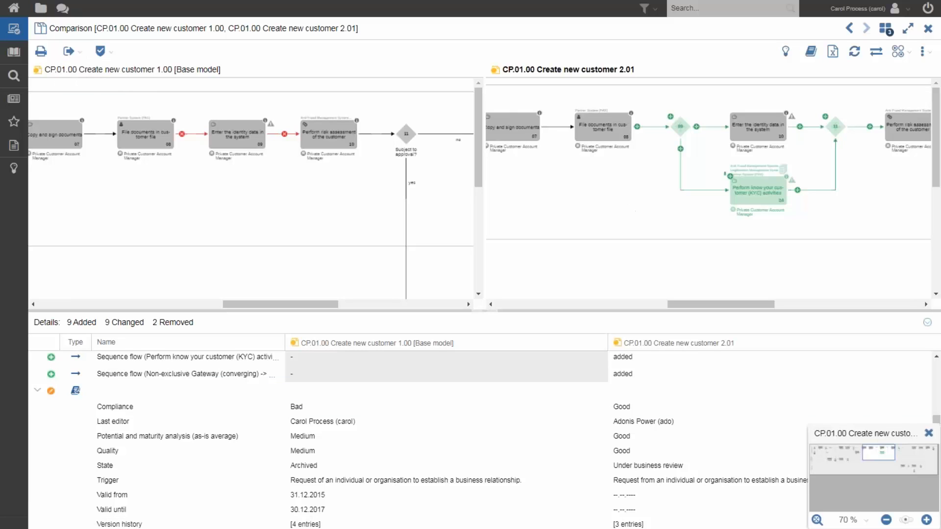
{"action": "left_click", "coordinate": [929, 30]}
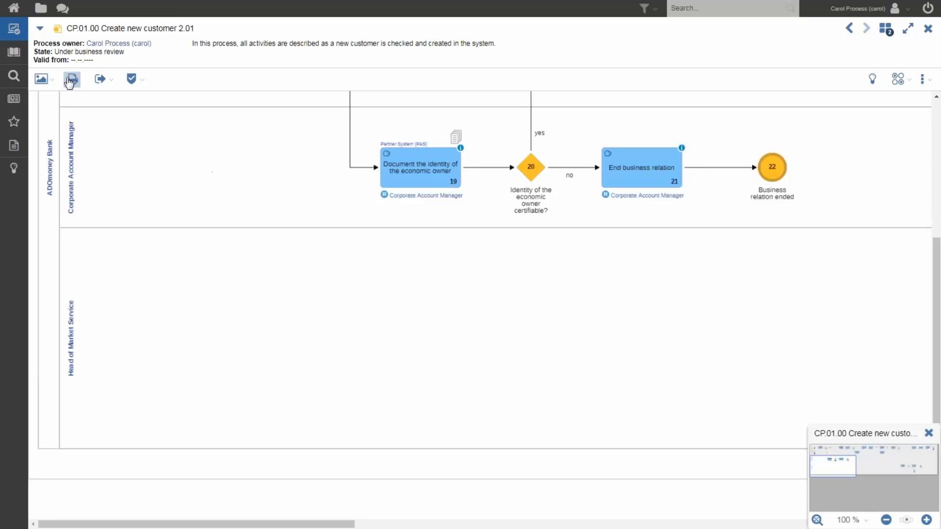
Step: Release CP.01.00 Create new customer 2.01 without a change comment and show the model catalogue
{"action": "left_click", "coordinate": [111, 81]}
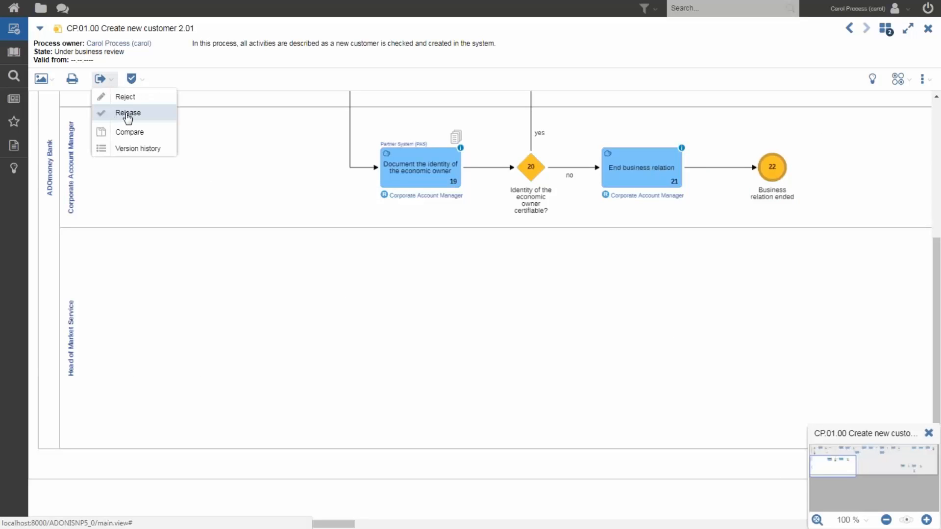
{"action": "left_click", "coordinate": [128, 113]}
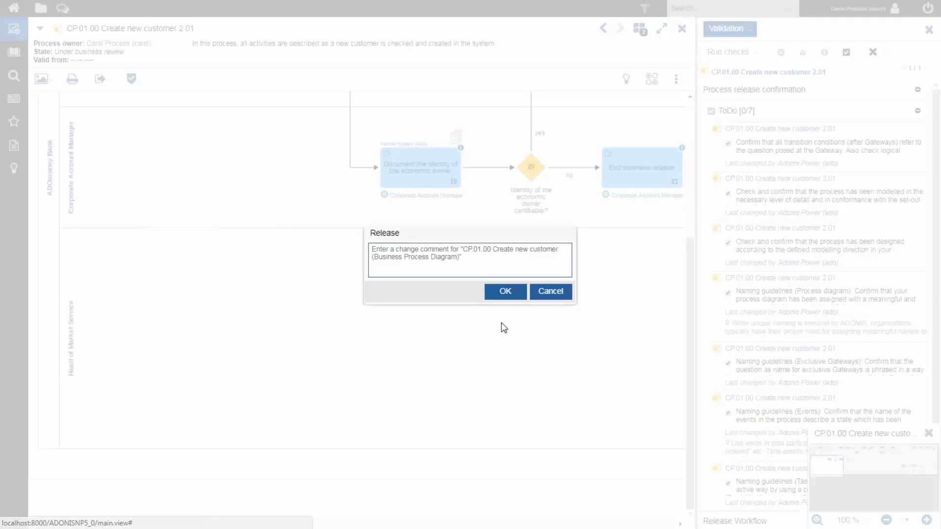
{"action": "left_click", "coordinate": [506, 294]}
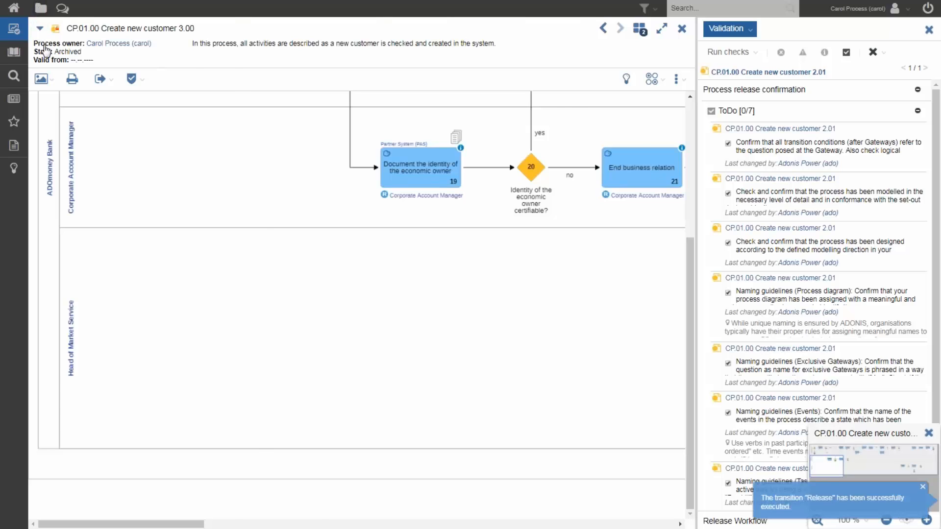
{"action": "left_click", "coordinate": [41, 8]}
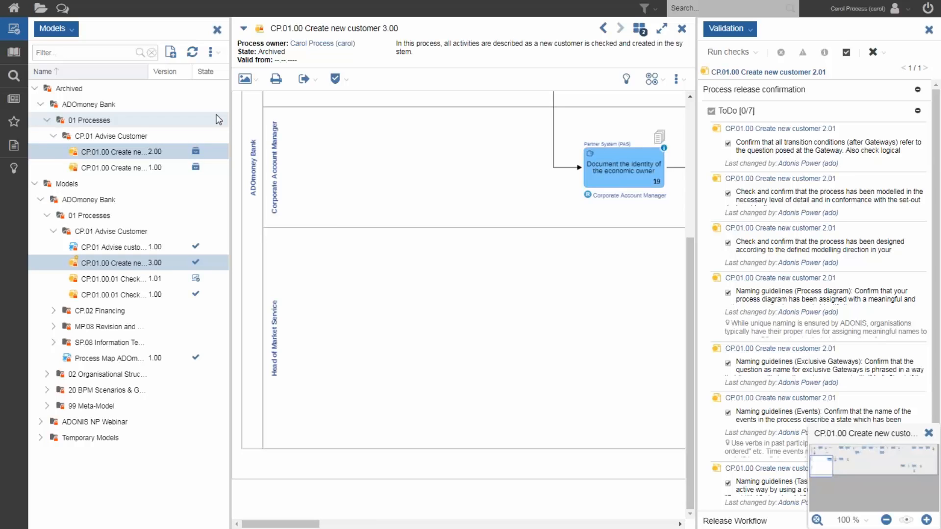
Step: Switch to the Whats New in ADONIS 5.0_FINAL slide show in PowerPoint and advance to the Entry Point to the Organization Portal slide
{"action": "key", "text": "alt+Tab"}
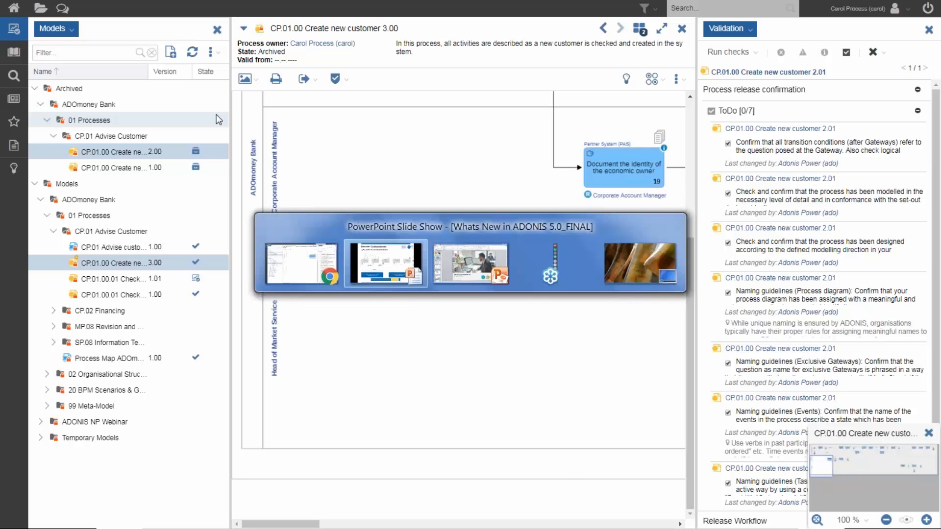
{"action": "key", "text": "Right"}
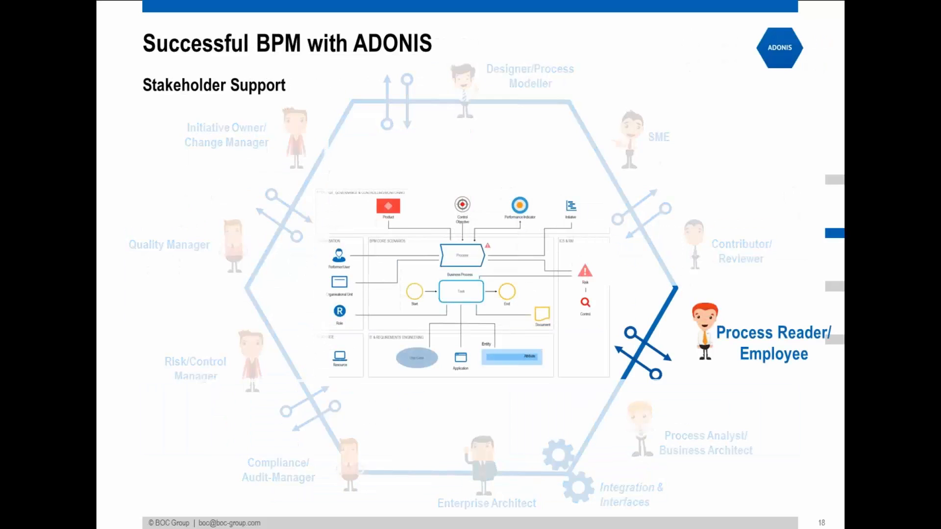
{"action": "key", "text": "Right"}
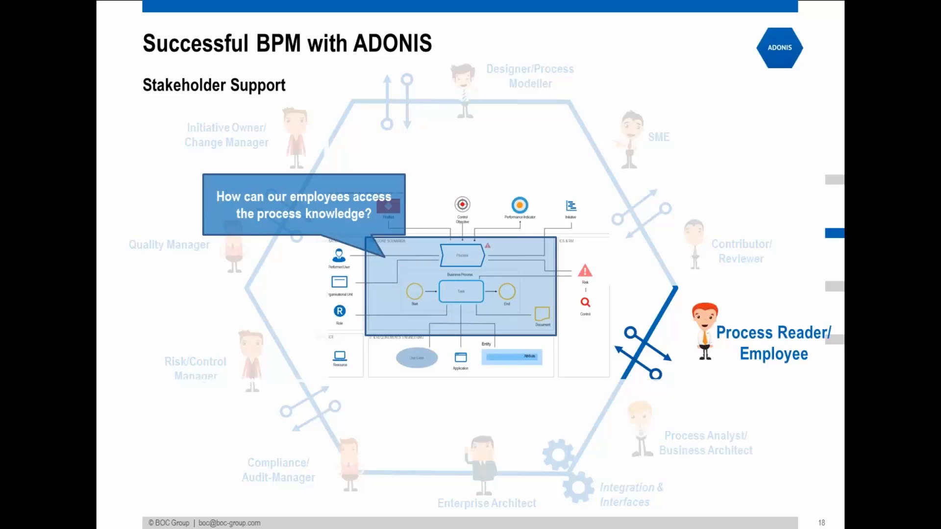
{"action": "key", "text": "Right"}
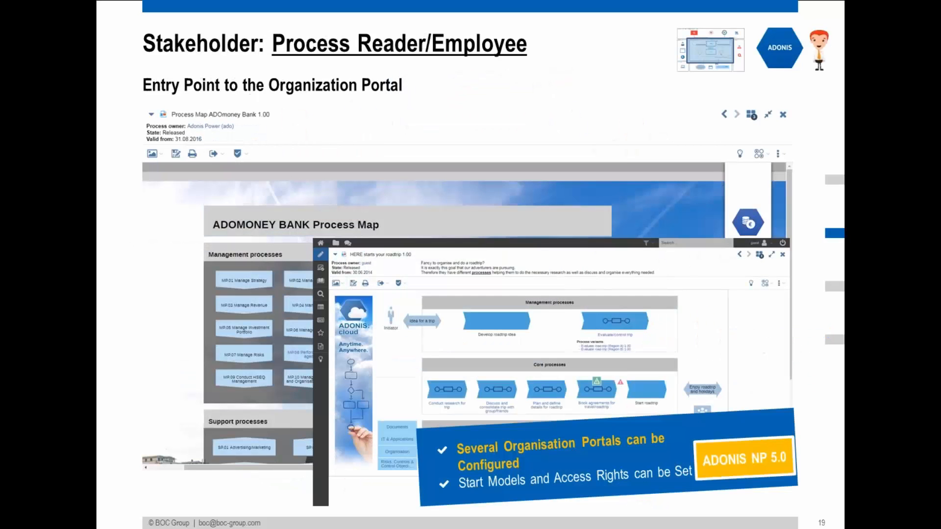